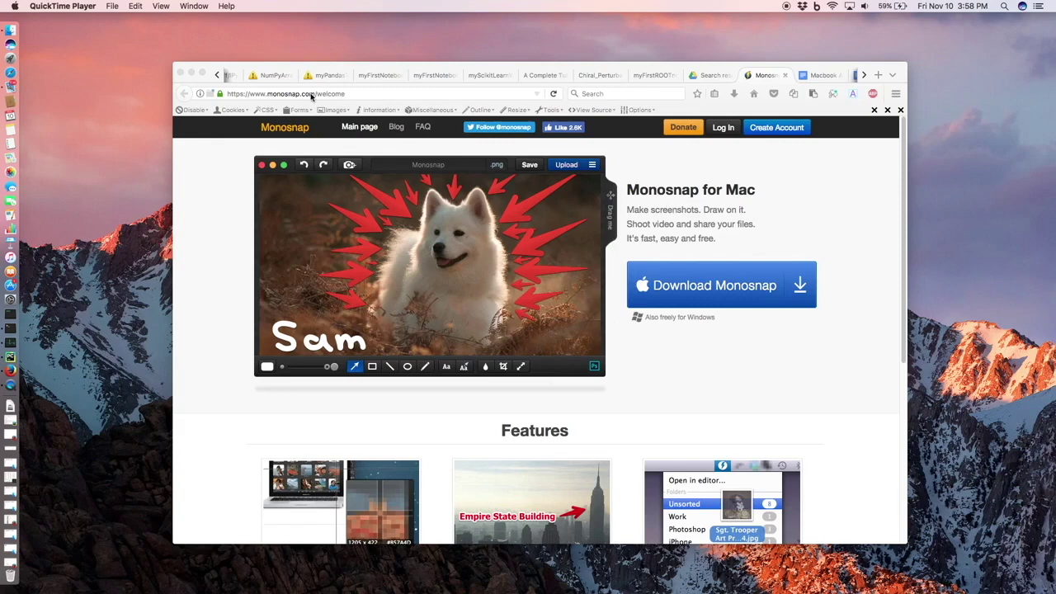
# - Follow the Monosnap for Mac download link to its App Store page, and close the App Store window after viewing it
pyautogui.click(316, 94)
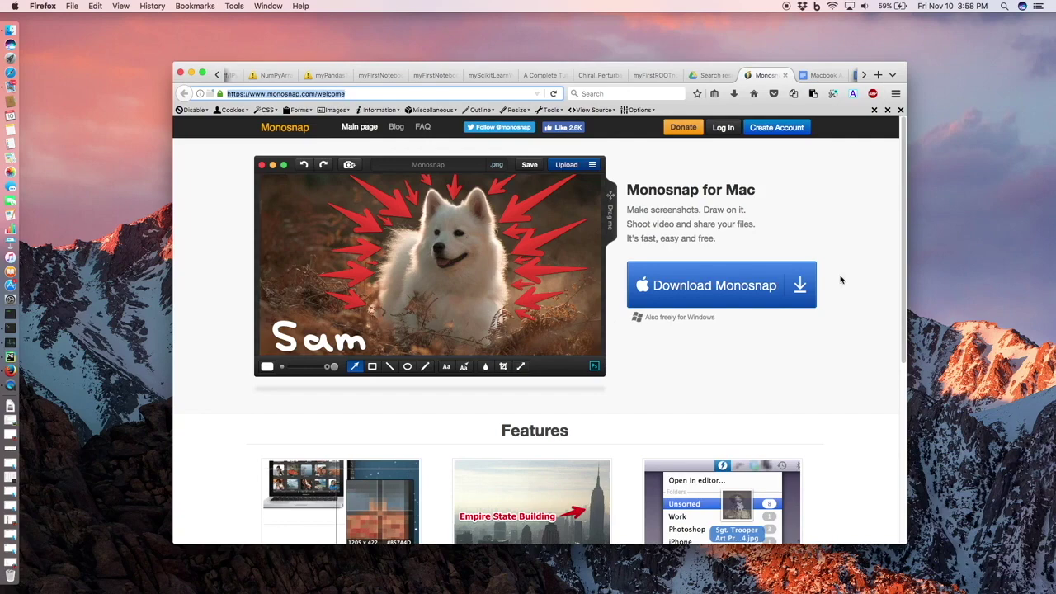
pyautogui.click(730, 293)
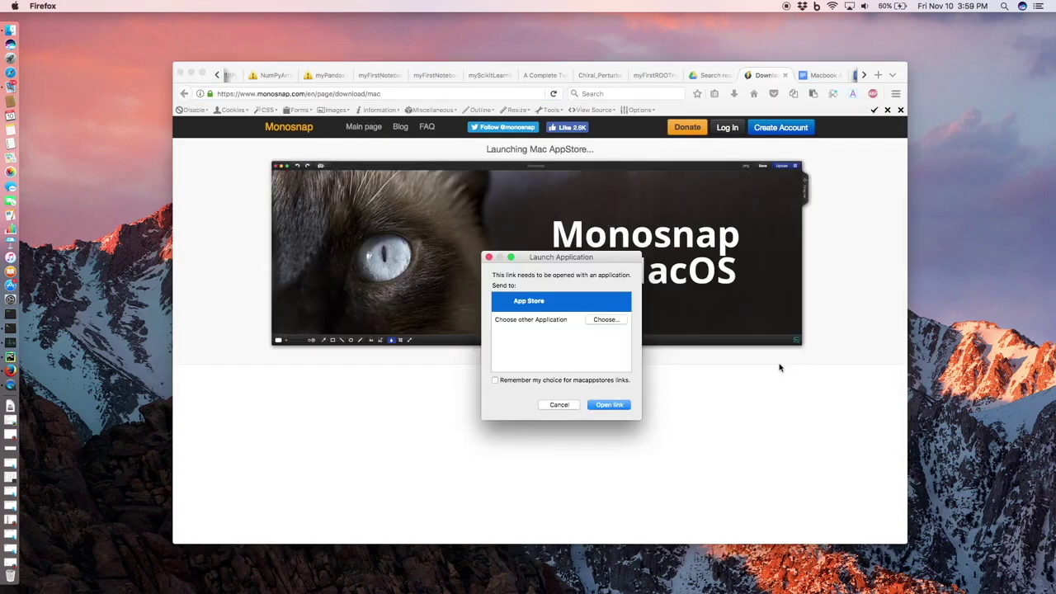
pyautogui.click(608, 405)
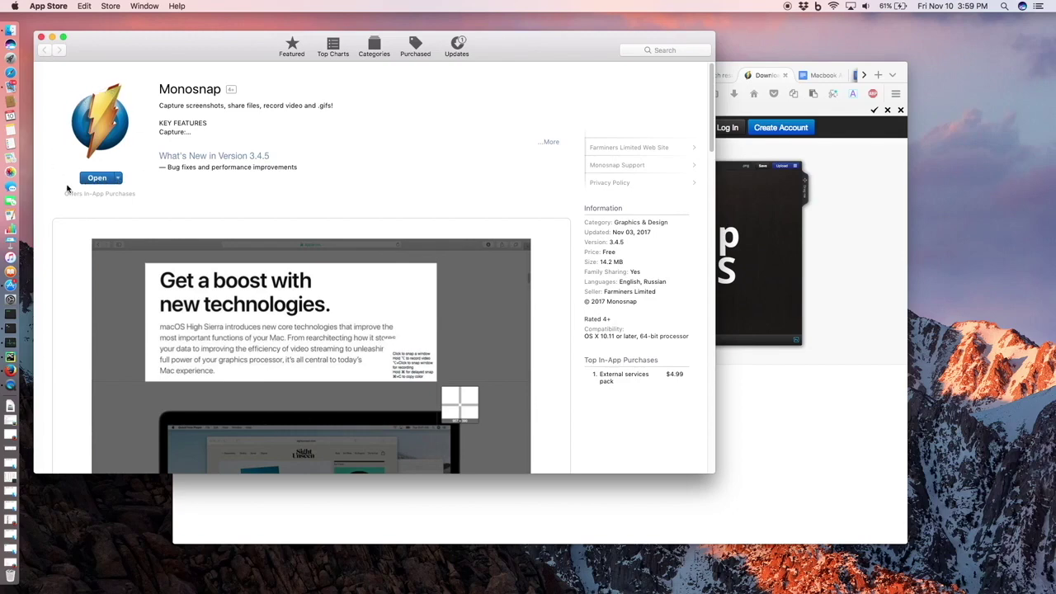
pyautogui.click(117, 179)
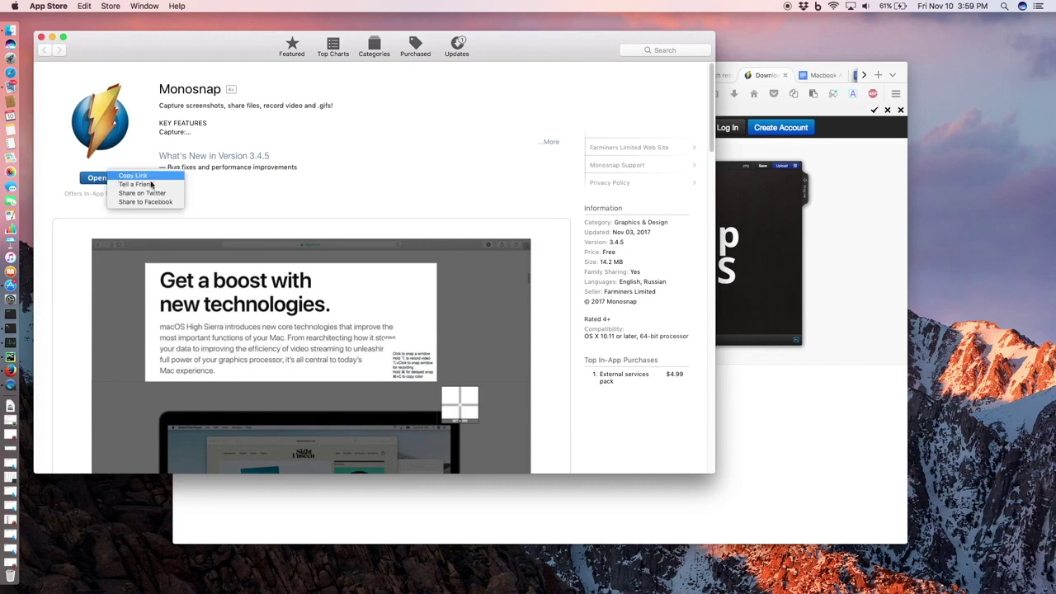
pyautogui.click(236, 194)
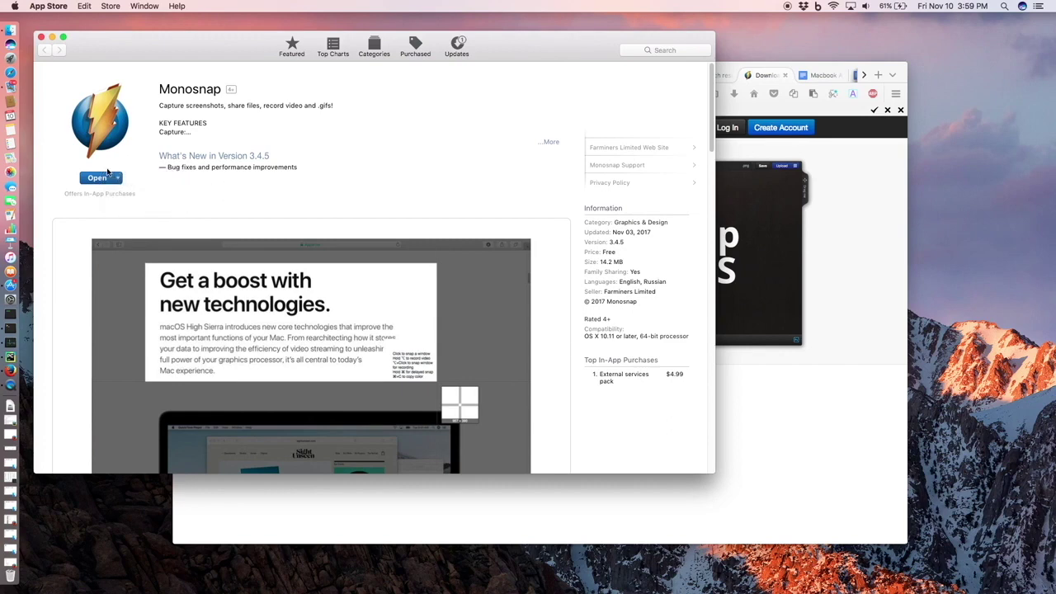
pyautogui.click(42, 39)
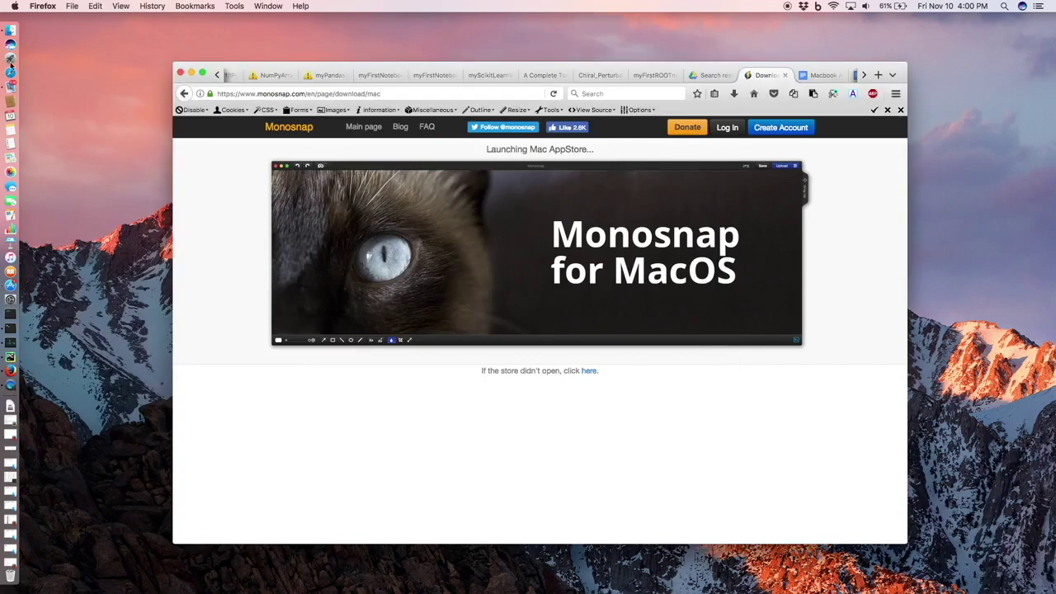
# - Browse the installed applications in Launchpad to locate Monosnap
pyautogui.click(12, 59)
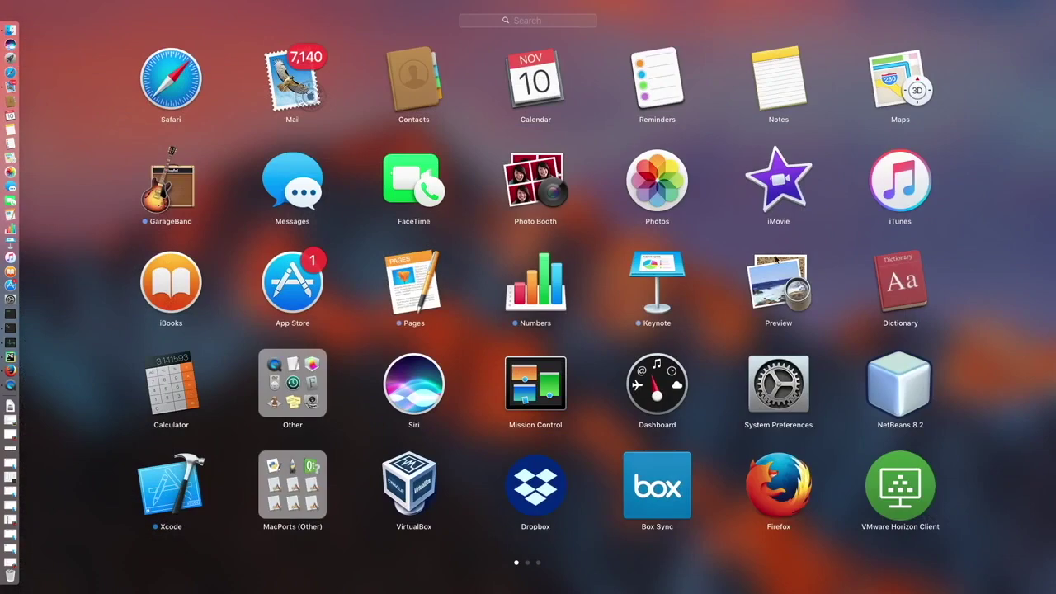
pyautogui.moveTo(1002, 327); pyautogui.dragTo(190, 328)
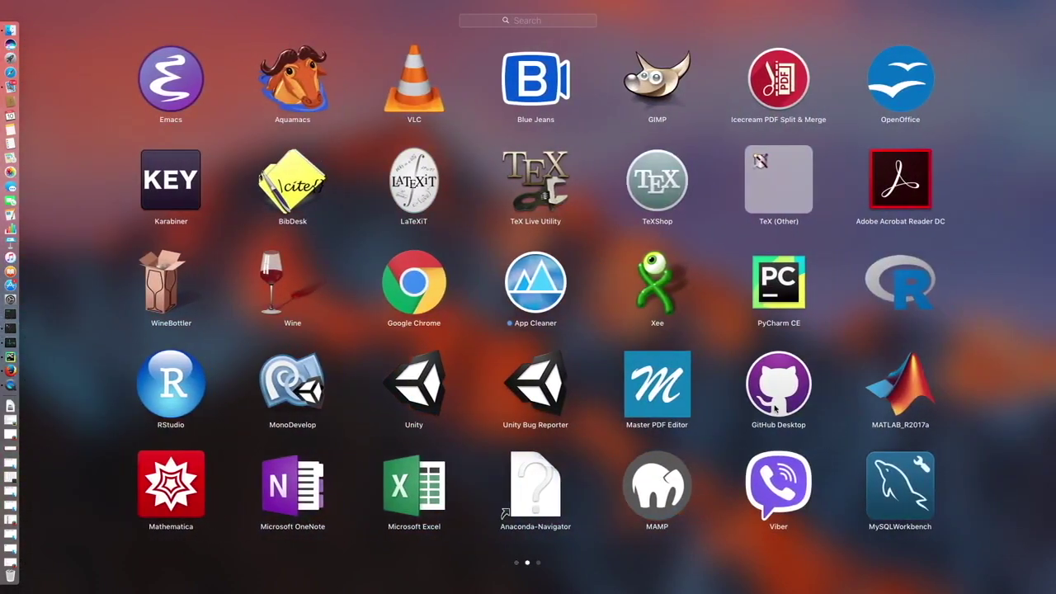
pyautogui.moveTo(943, 336); pyautogui.dragTo(146, 407)
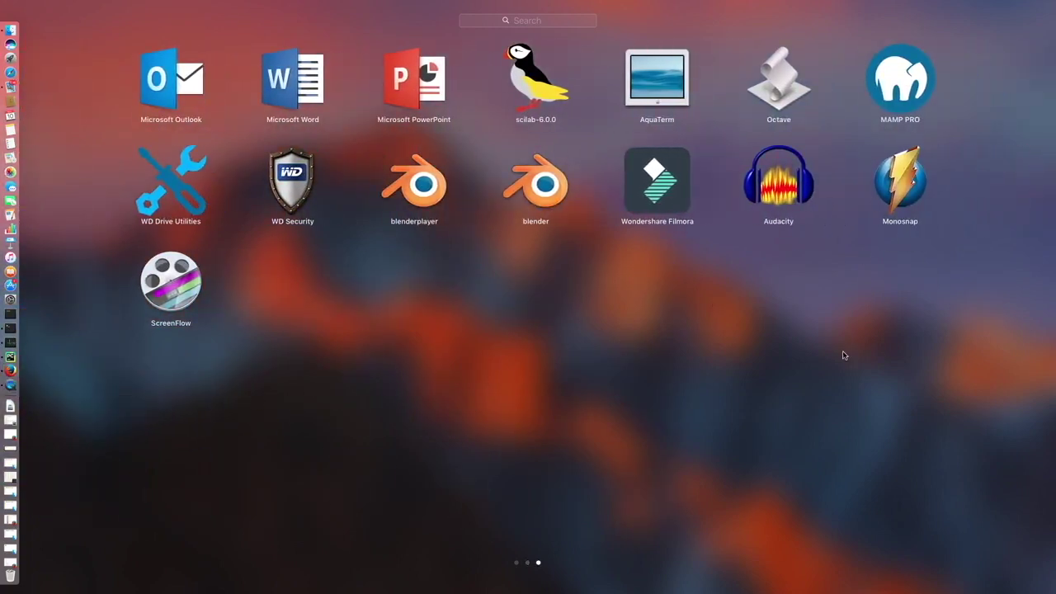
# - Find Monosnap with a Spotlight search for "mo" and launch it
pyautogui.press('super+space')
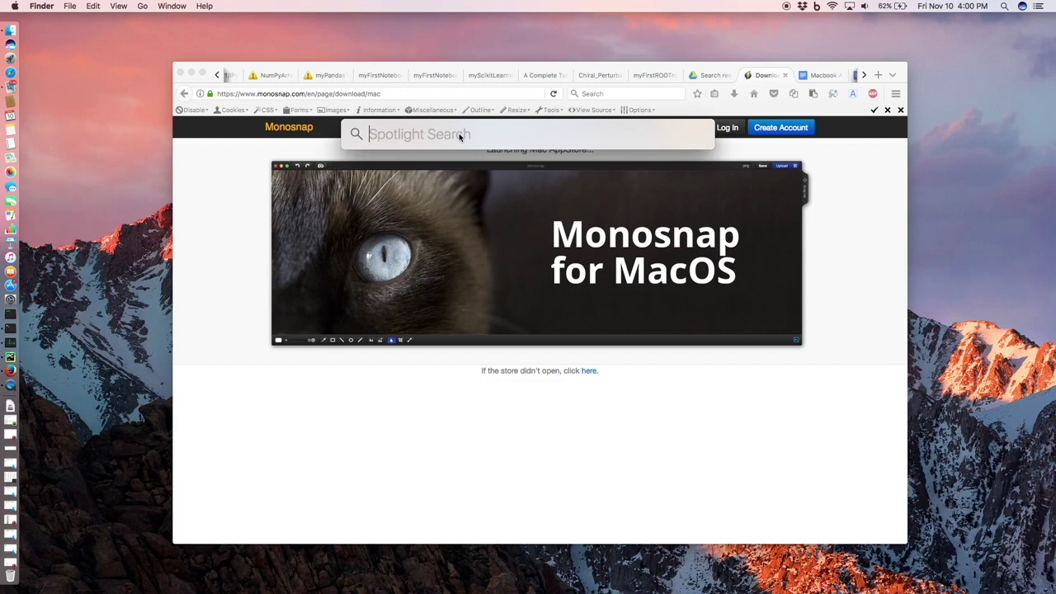
pyautogui.write('mo')
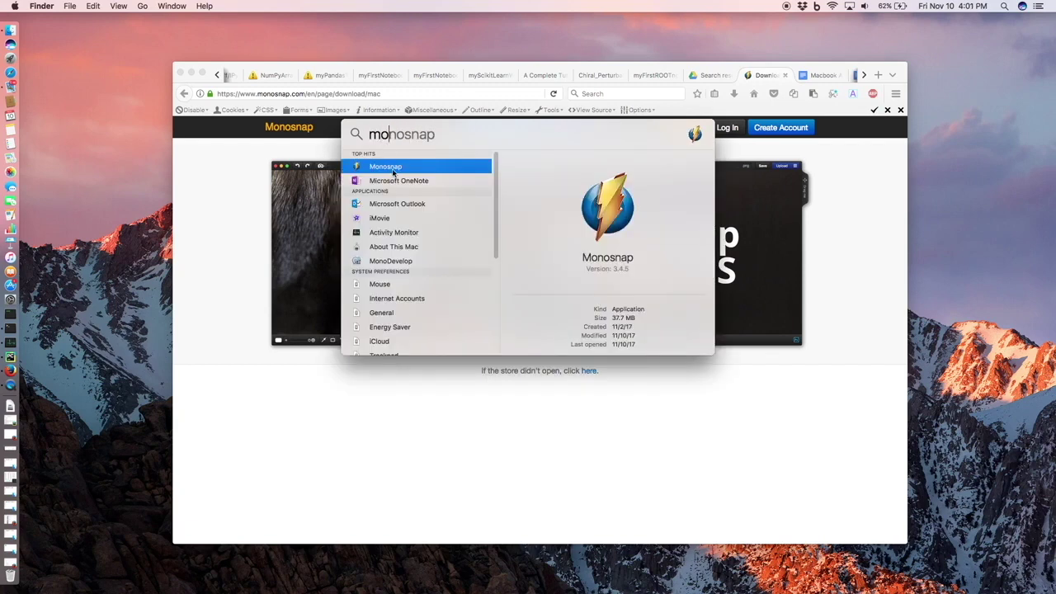
pyautogui.press('super+a')
pyautogui.click(394, 169)
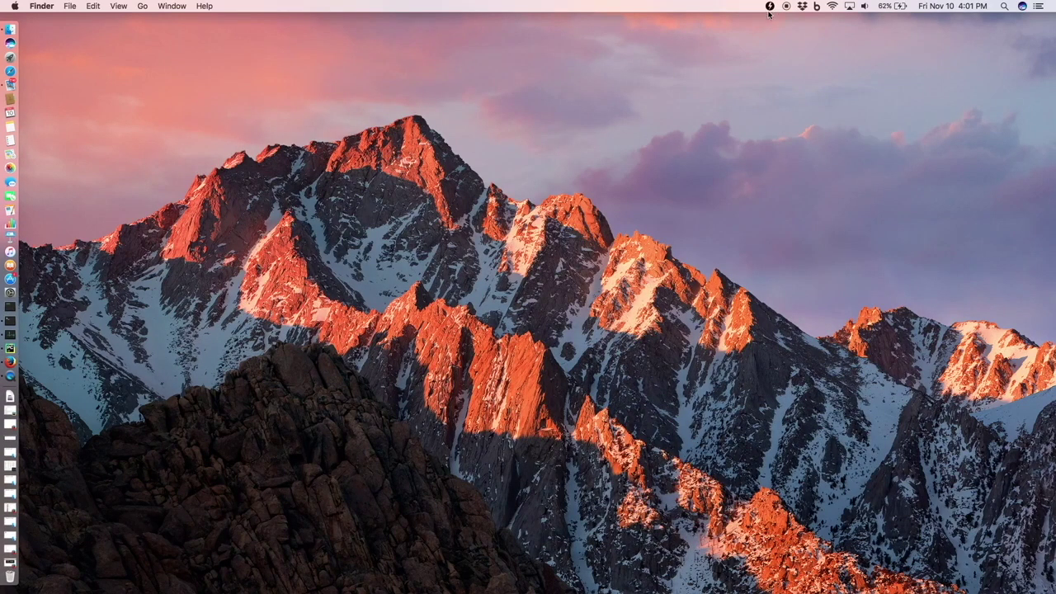
# - Take a fullscreen capture with Monosnap and close the screenshot's editor window
pyautogui.click(771, 8)
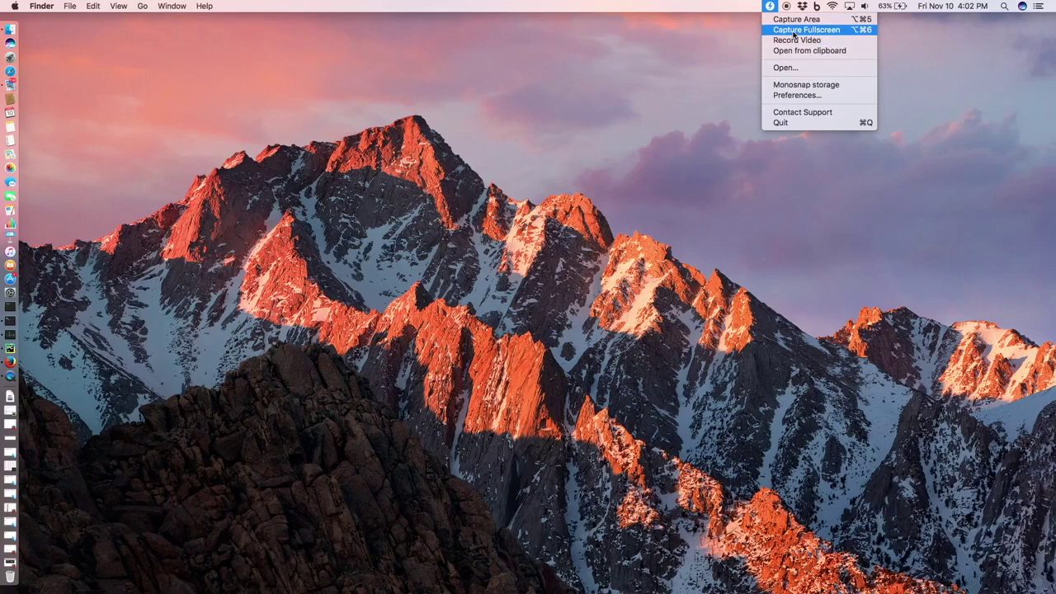
pyautogui.click(794, 33)
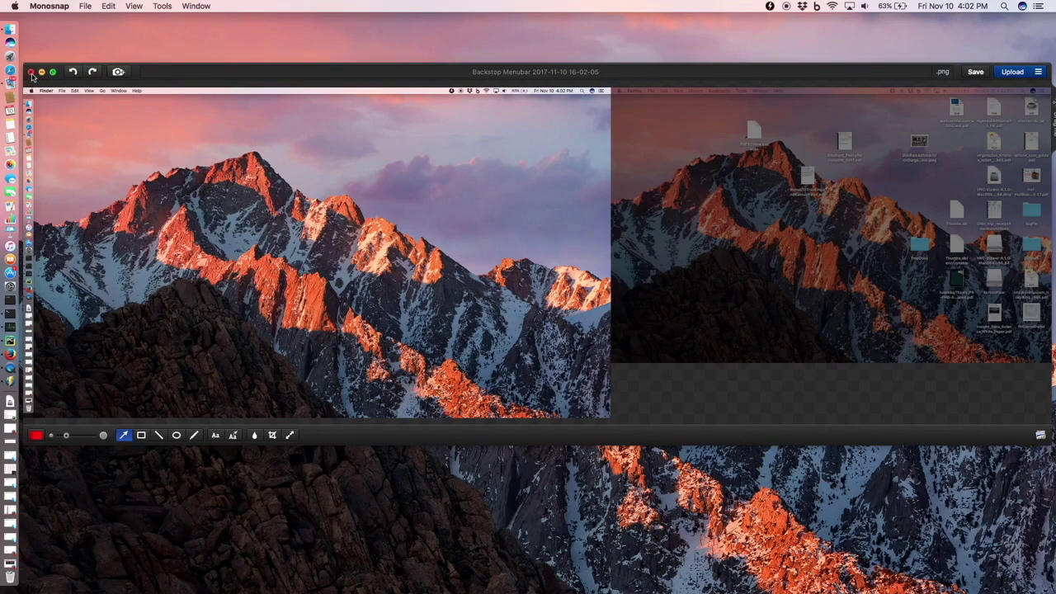
pyautogui.click(86, 6)
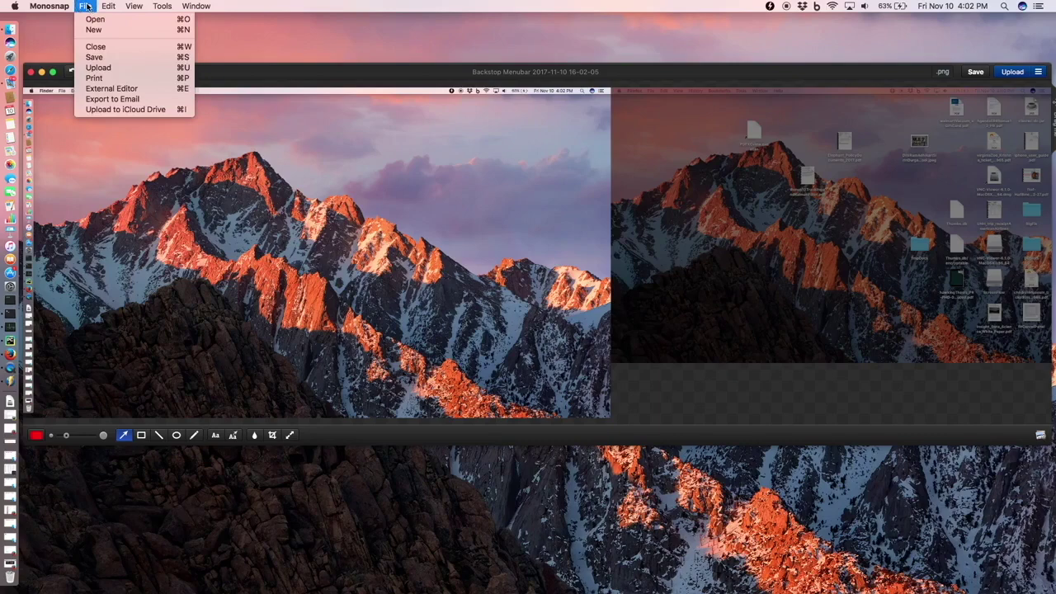
pyautogui.click(94, 57)
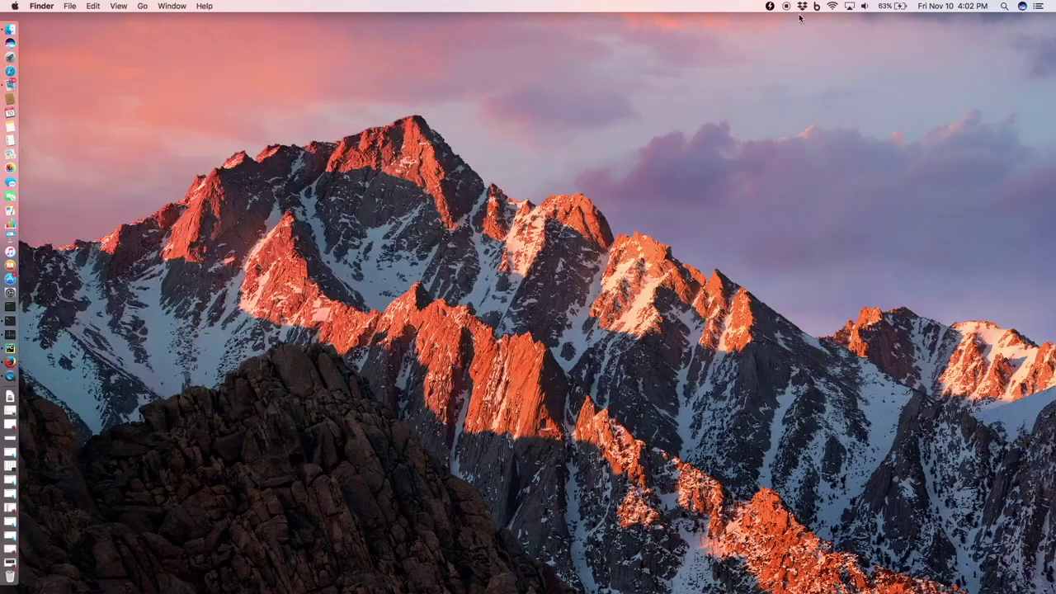
pyautogui.click(31, 71)
# - Capture an area of the desktop wallpaper about 1146 x 760 pixels in size
pyautogui.click(770, 6)
pyautogui.click(783, 20)
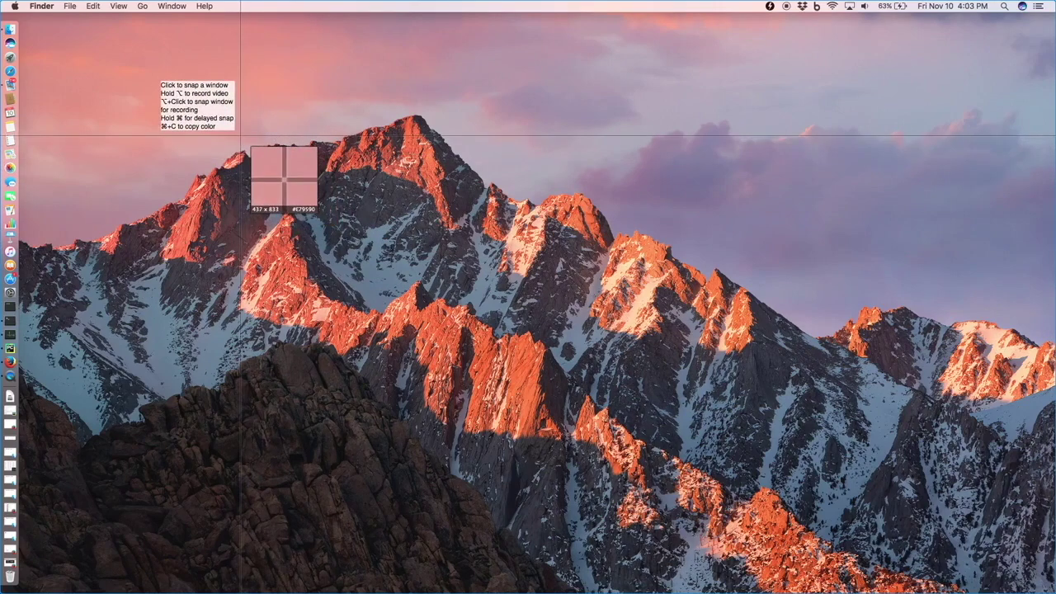
pyautogui.moveTo(240, 135); pyautogui.dragTo(871, 551)
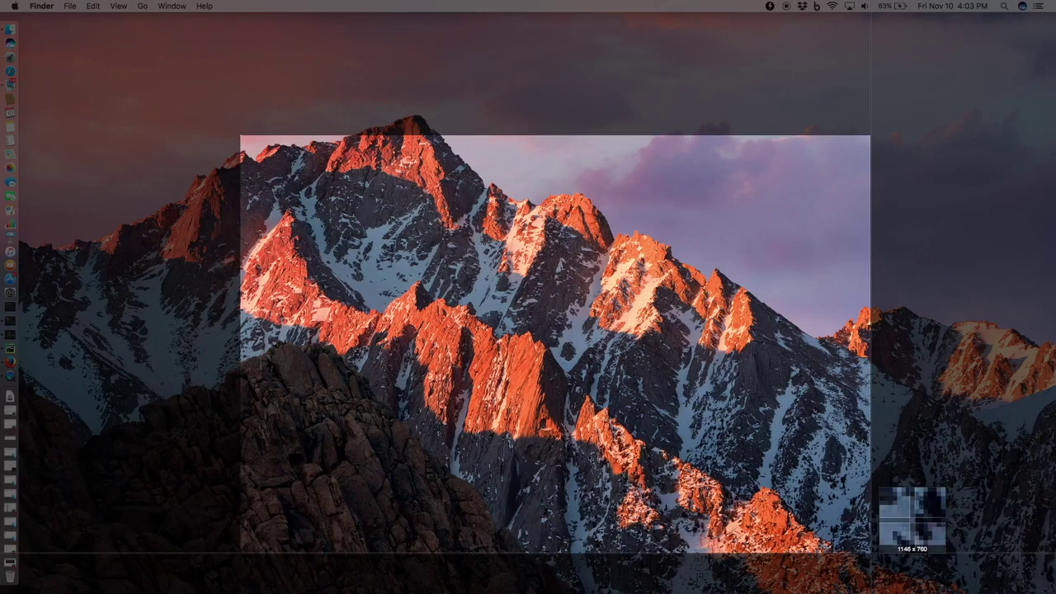
pyautogui.moveTo(871, 552); pyautogui.dragTo(871, 551)
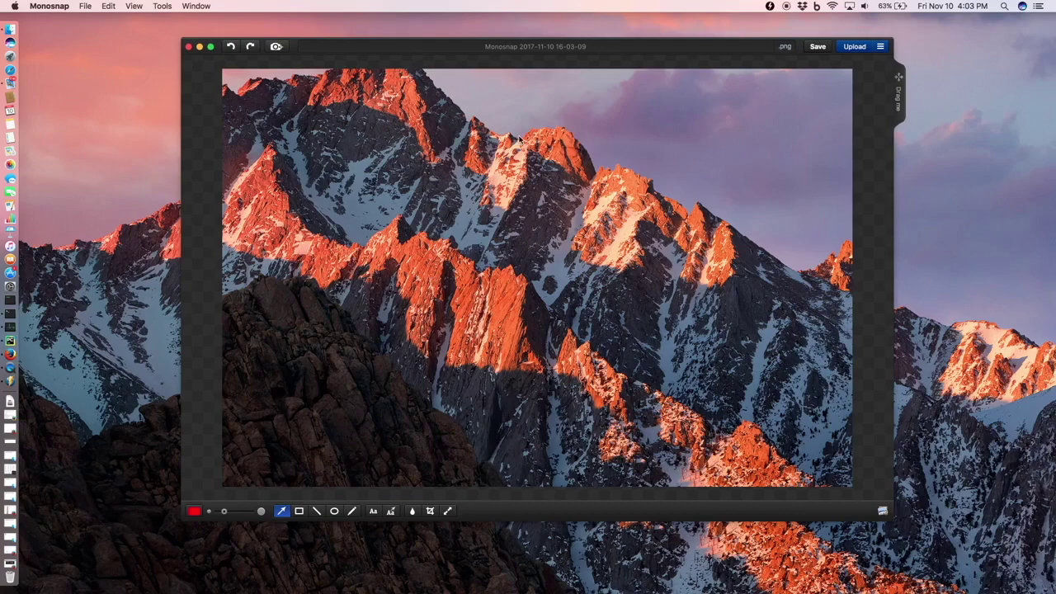
# - View the save options for the area capture, cancel saving, and close its editor window
pyautogui.click(87, 6)
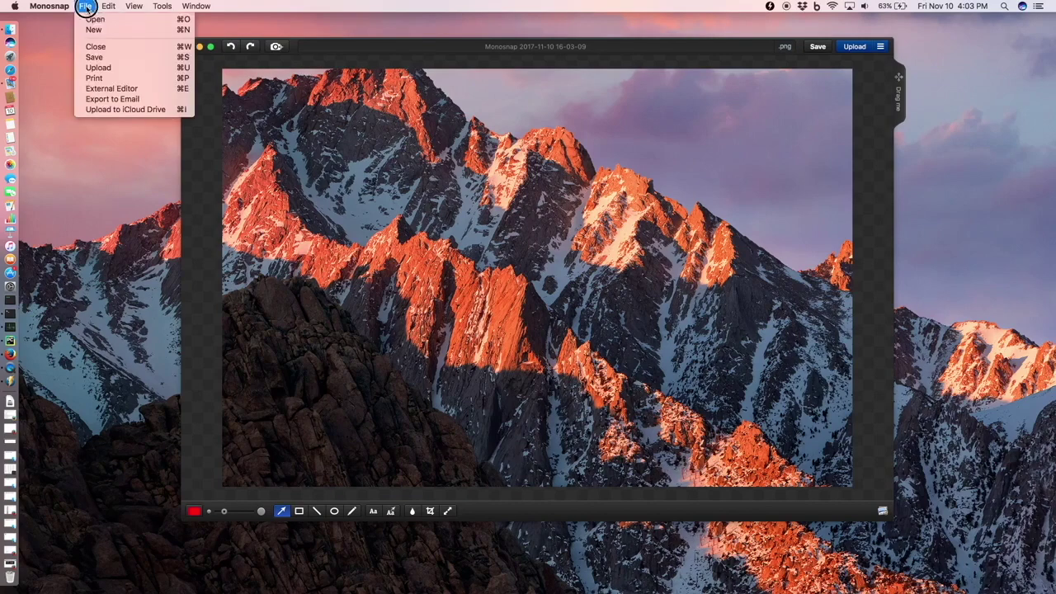
pyautogui.click(95, 57)
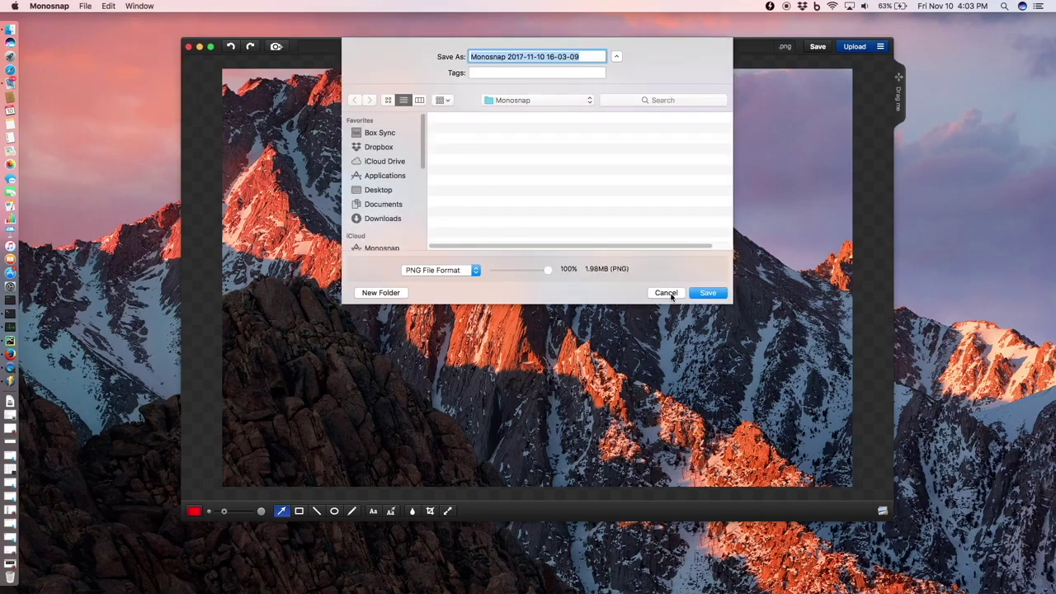
pyautogui.click(666, 293)
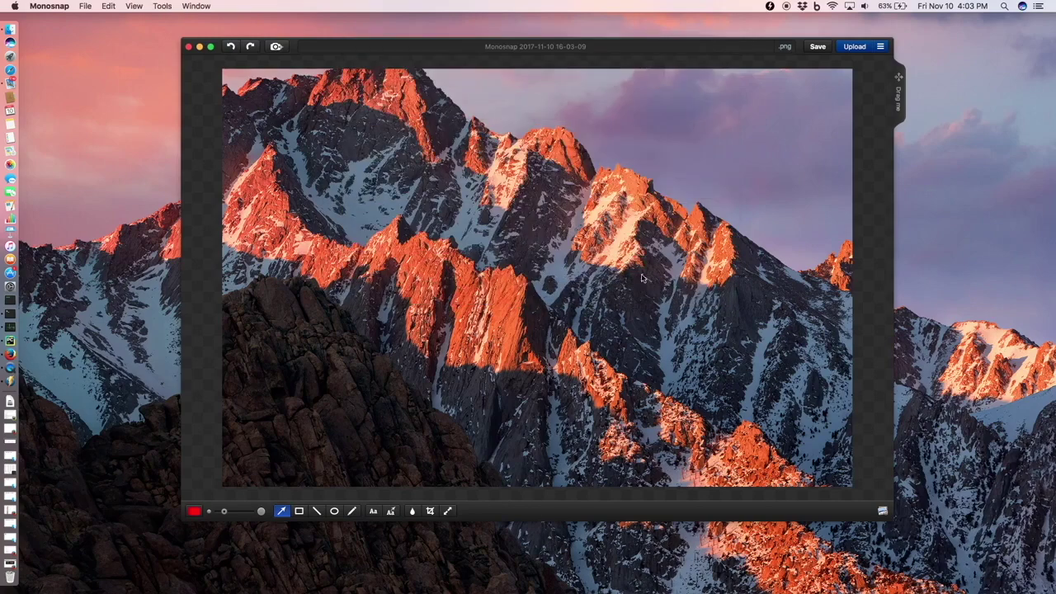
pyautogui.click(188, 47)
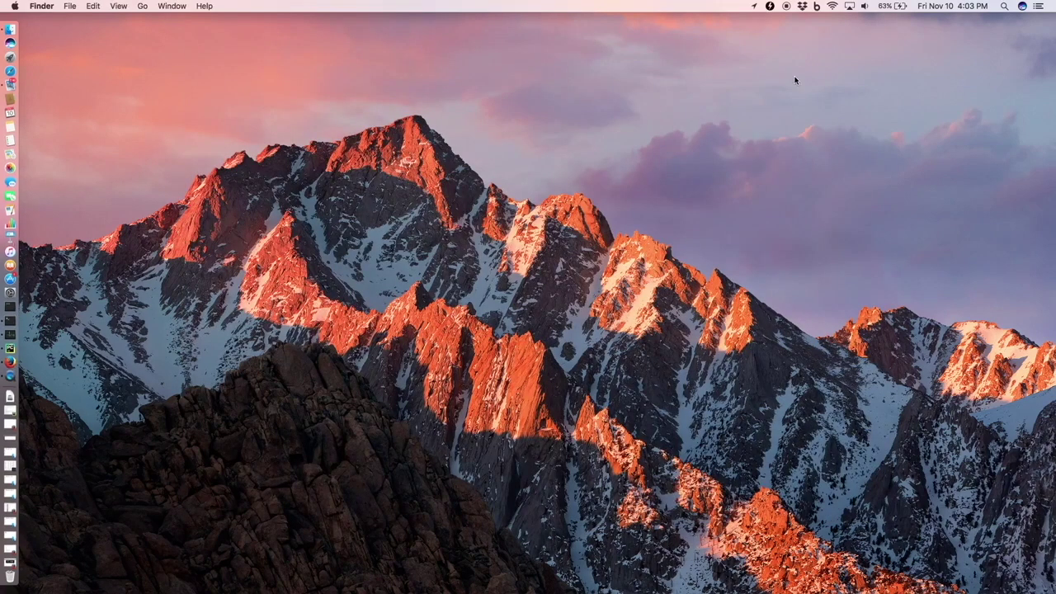
# - Start a Monosnap video recording setup and enlarge the recording frame to about 1908 x 1068, covering nearly the whole screen
pyautogui.click(770, 7)
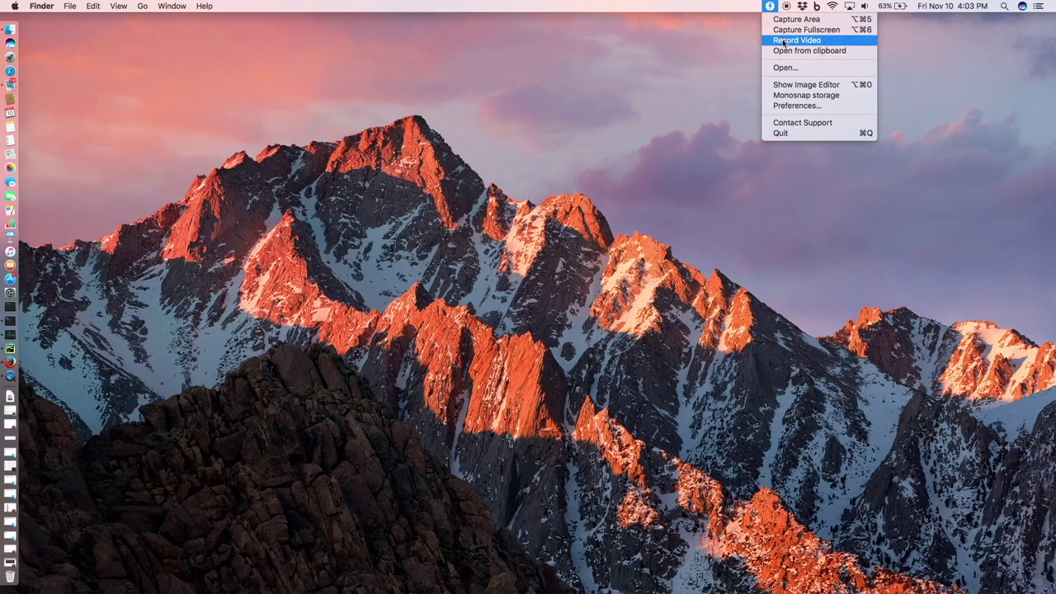
pyautogui.click(784, 41)
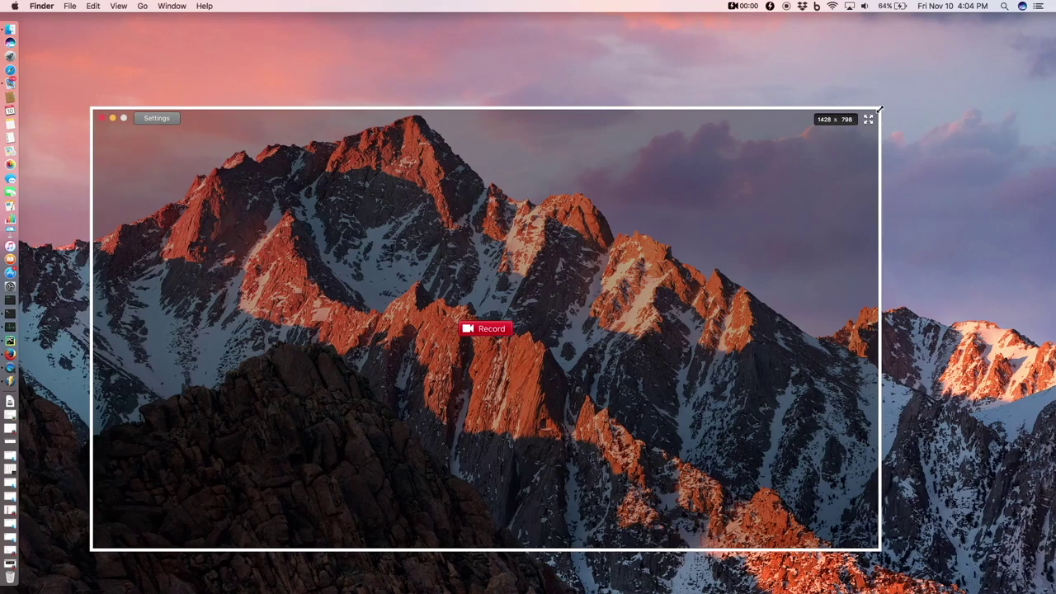
pyautogui.moveTo(880, 109); pyautogui.dragTo(1031, 22)
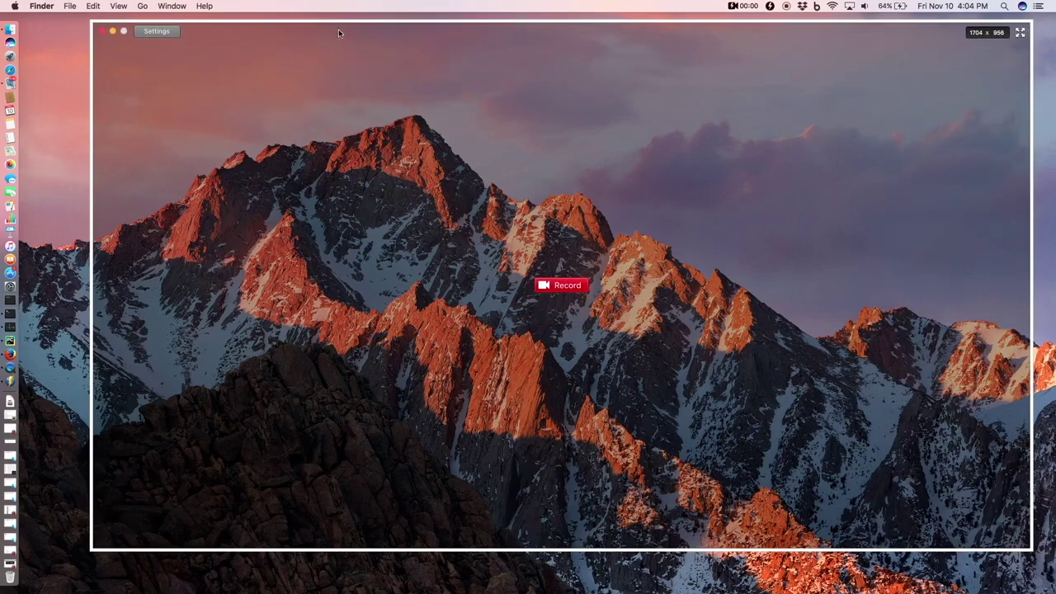
pyautogui.moveTo(91, 22); pyautogui.dragTo(4, 3)
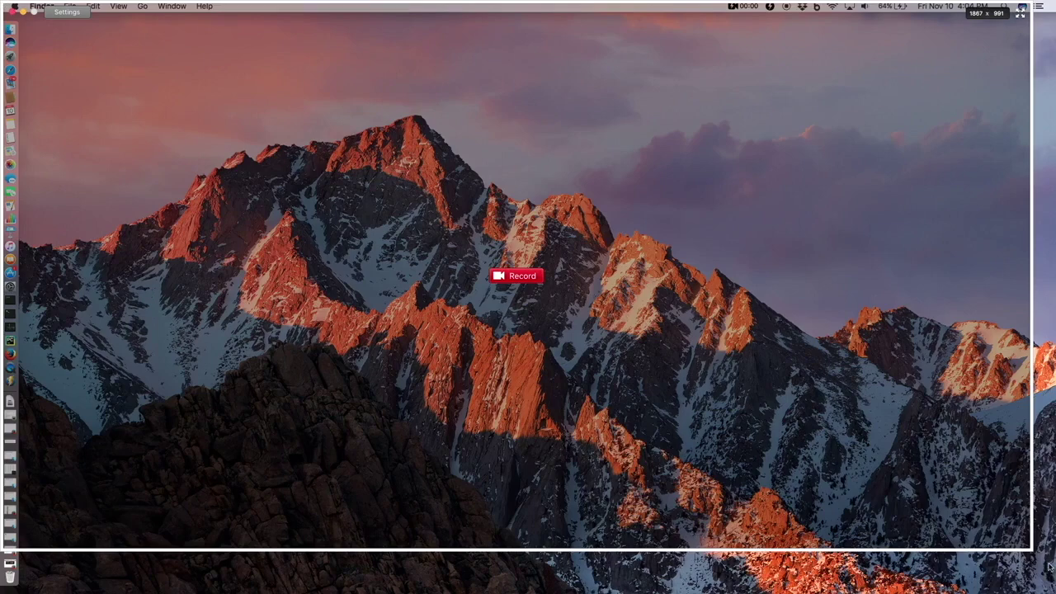
pyautogui.moveTo(1031, 548); pyautogui.dragTo(1050, 588)
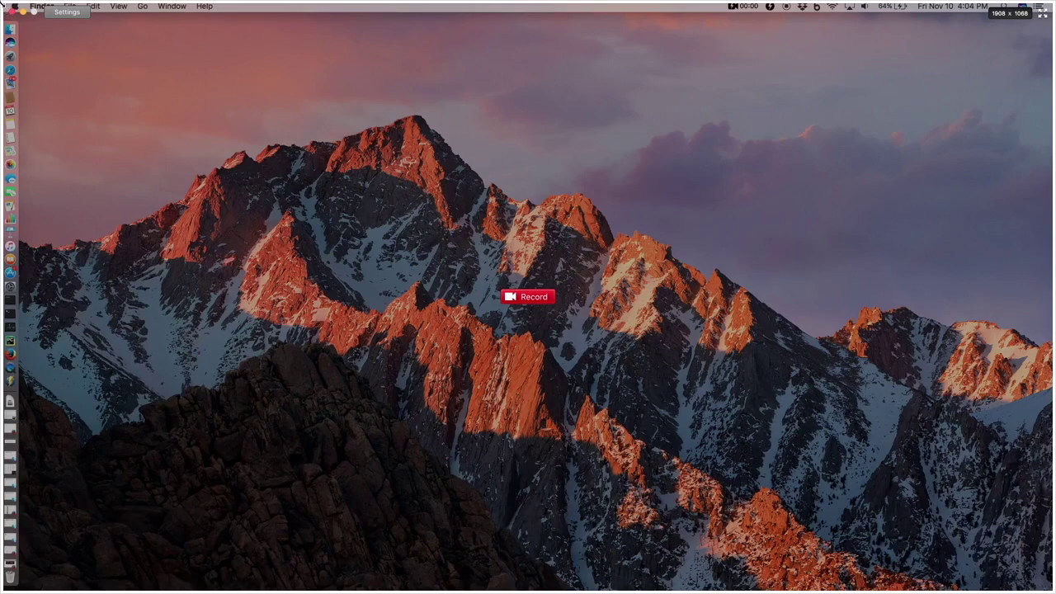
# - Shrink the recording frame to about 1752 x 963 and open its recording settings
pyautogui.click(68, 14)
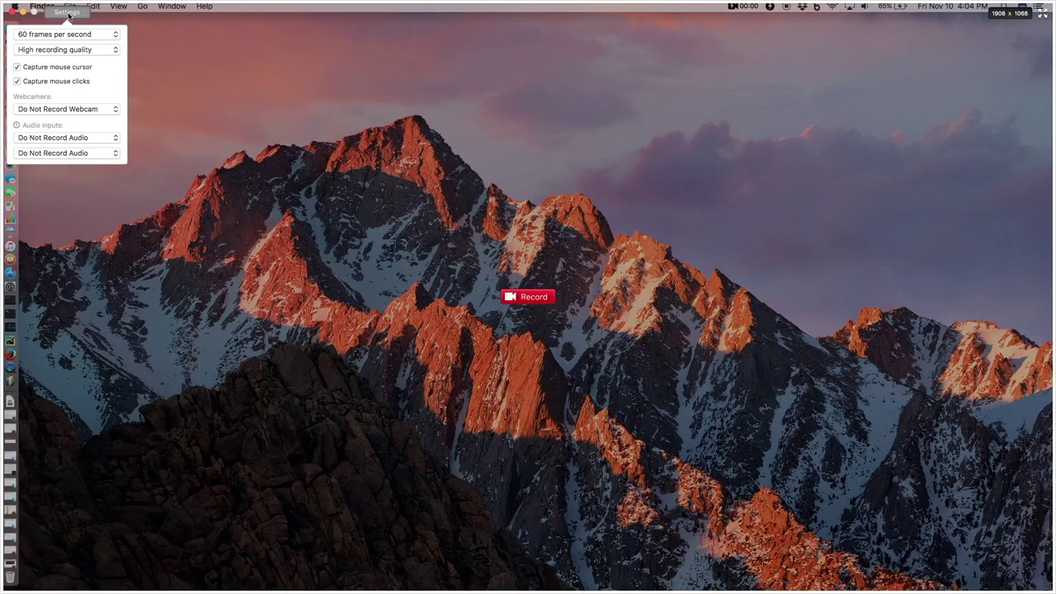
pyautogui.moveTo(15, 12); pyautogui.dragTo(87, 60)
pyautogui.click(155, 70)
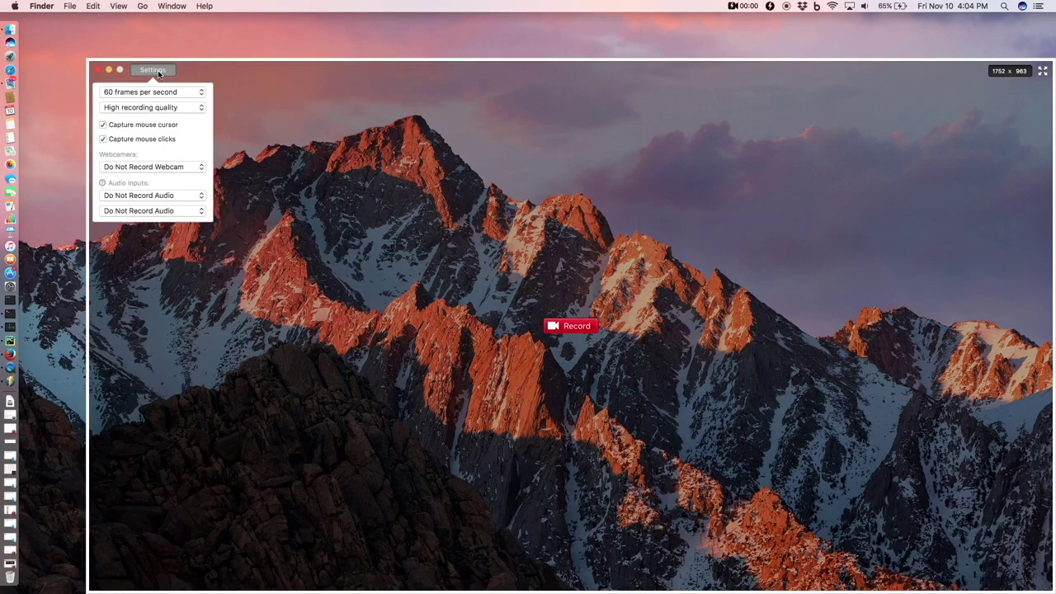
# - Choose 60 frames per second, high recording quality and the FaceTime HD Camera as the webcam for the recording
pyautogui.click(199, 93)
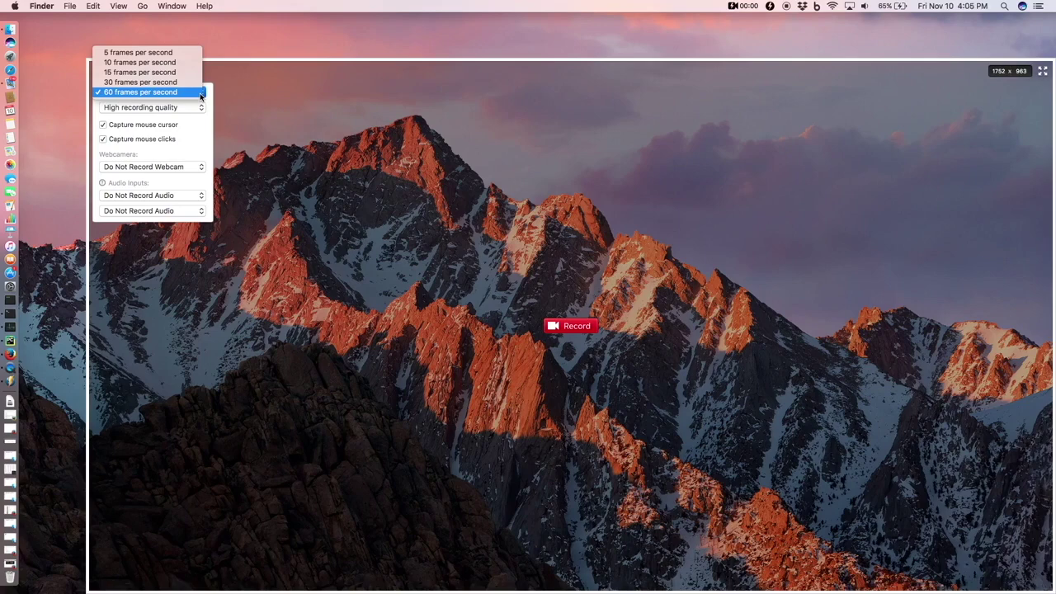
pyautogui.click(200, 96)
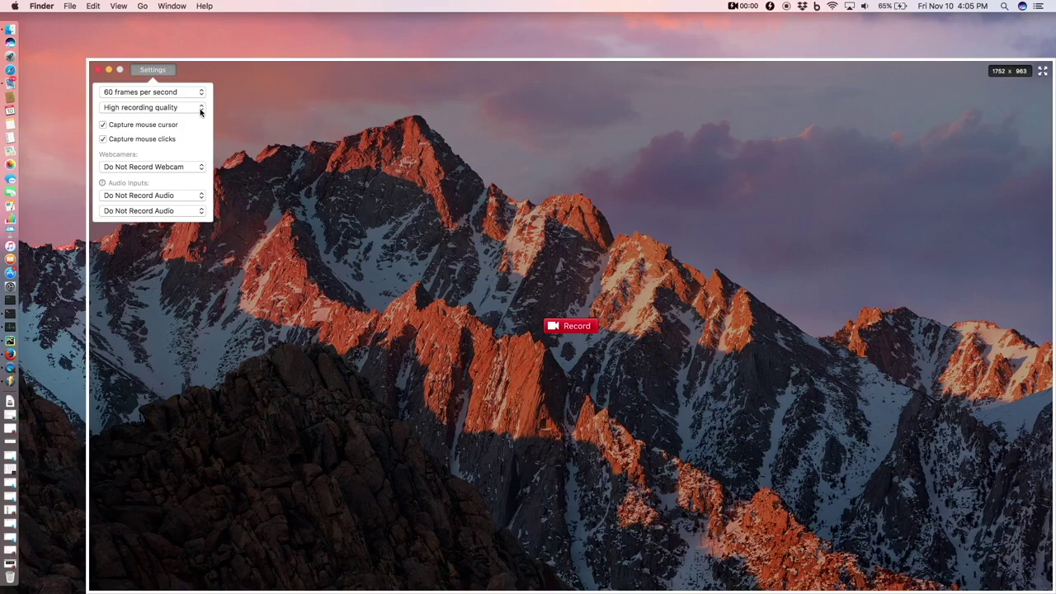
pyautogui.click(200, 110)
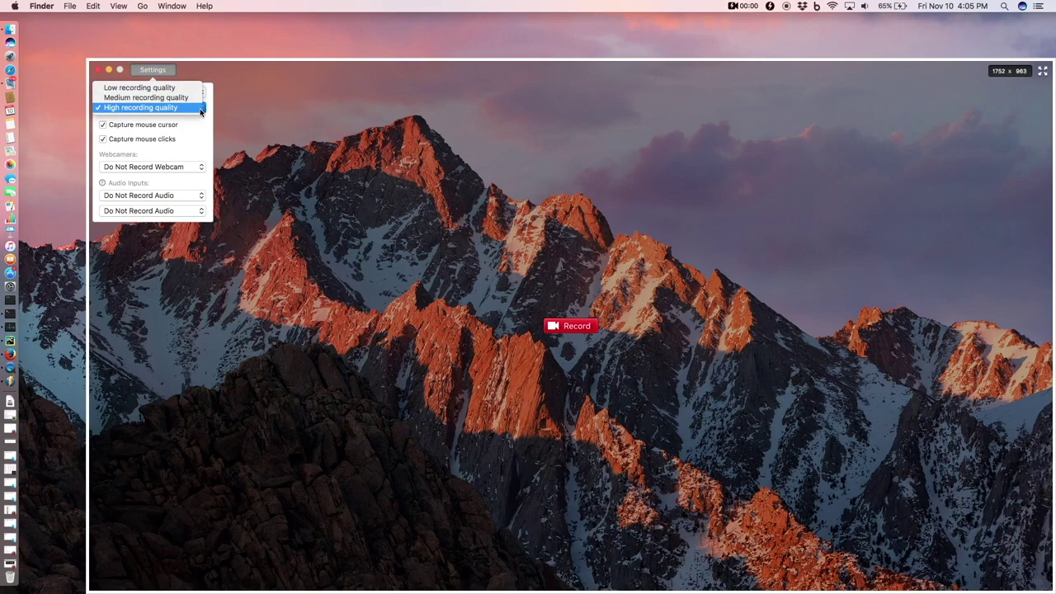
pyautogui.click(200, 110)
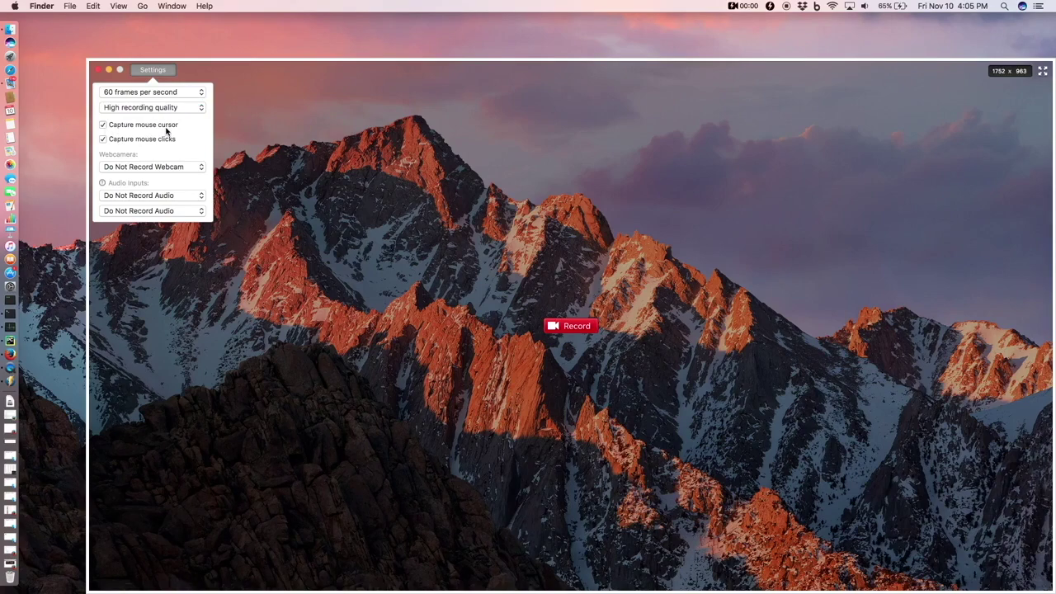
pyautogui.click(190, 168)
pyautogui.click(191, 180)
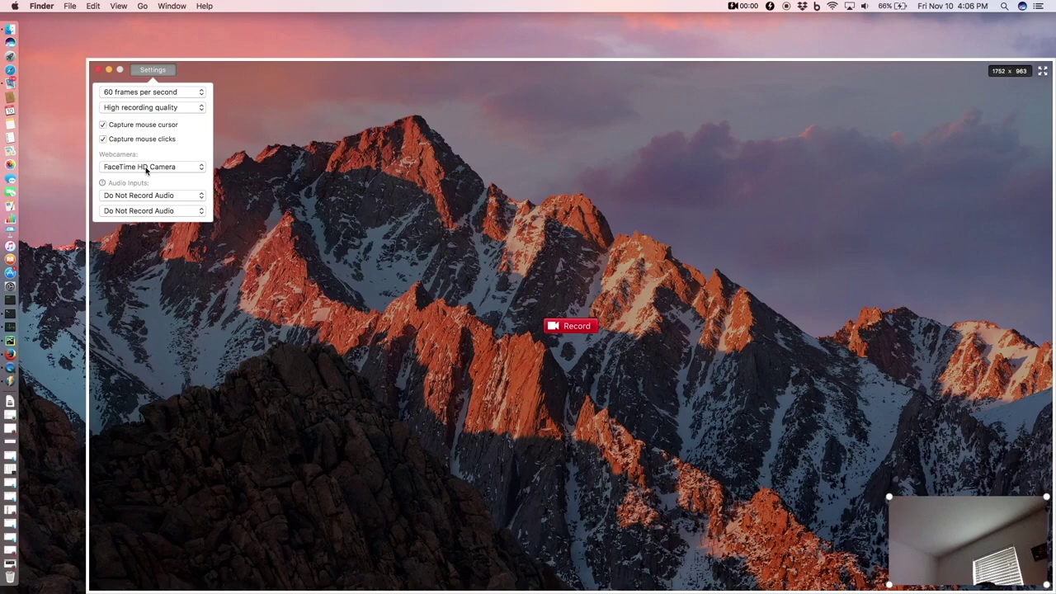
# - Turn off webcam recording and set both audio inputs of the recording to Built-in Microphone
pyautogui.click(147, 168)
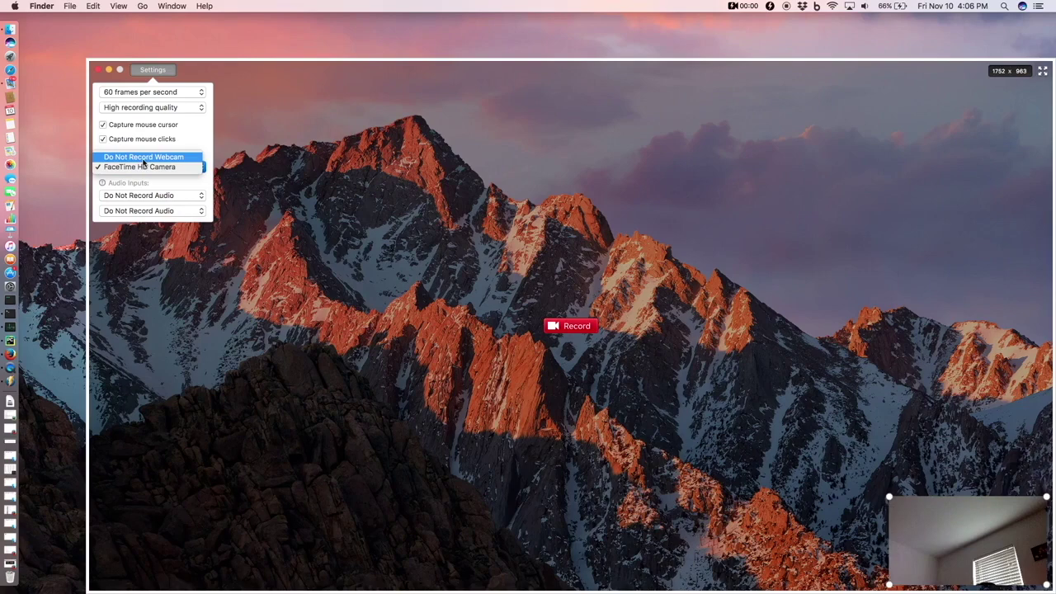
pyautogui.click(144, 157)
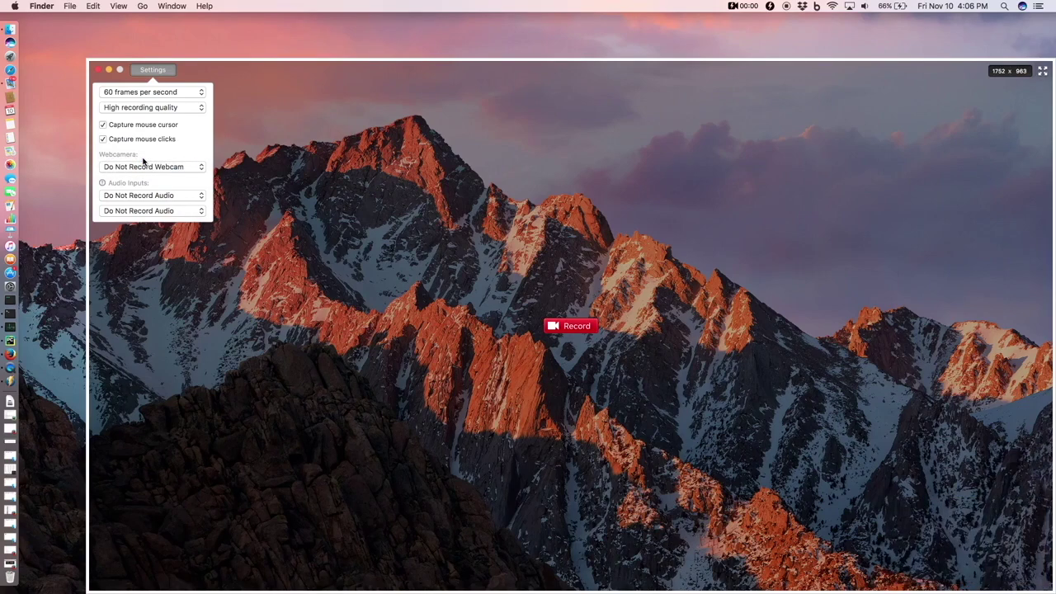
pyautogui.click(182, 199)
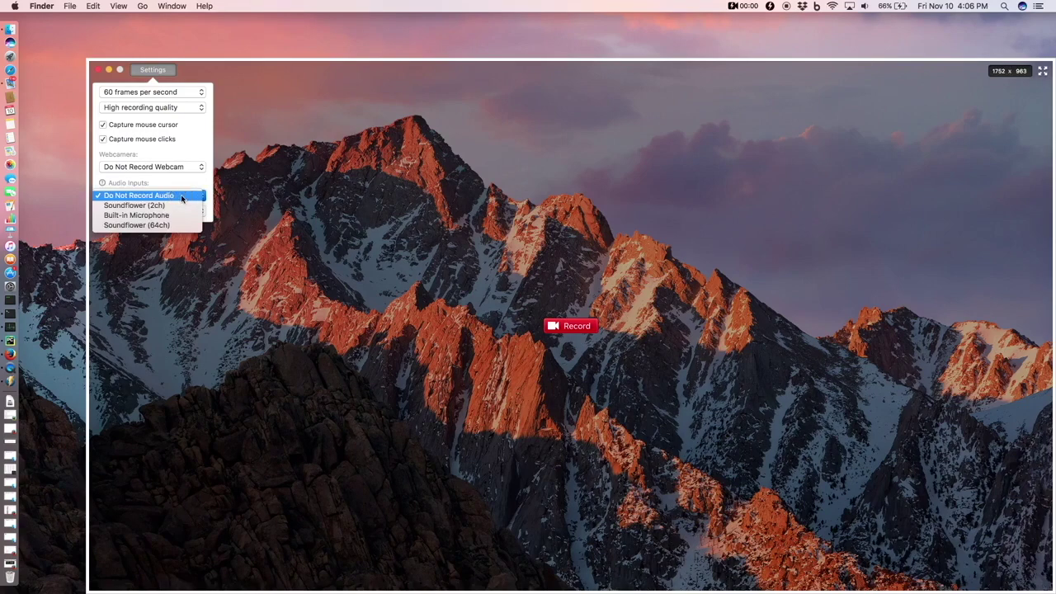
pyautogui.click(171, 216)
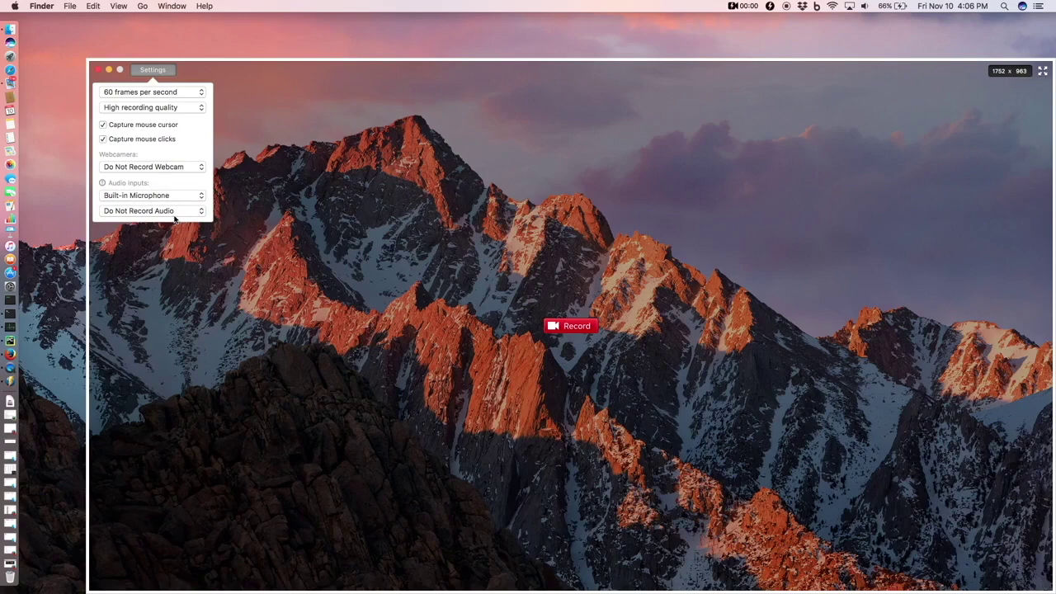
pyautogui.click(175, 216)
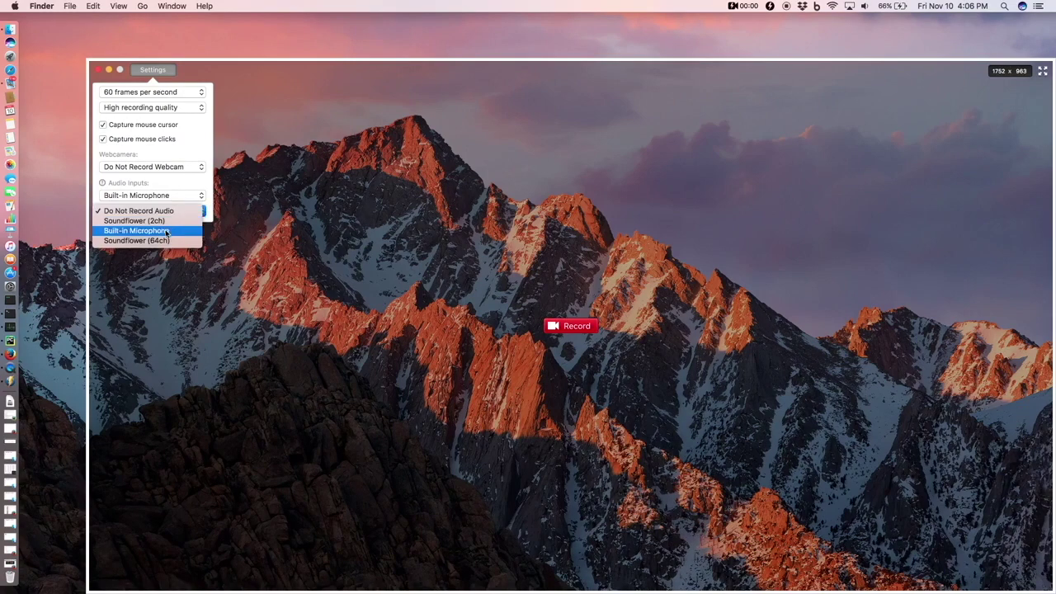
pyautogui.click(166, 230)
# - Enlarge the recording frame to about 1908 x 1066, covering nearly the whole screen, and start recording
pyautogui.click(86, 59)
pyautogui.moveTo(86, 60); pyautogui.dragTo(4, 3)
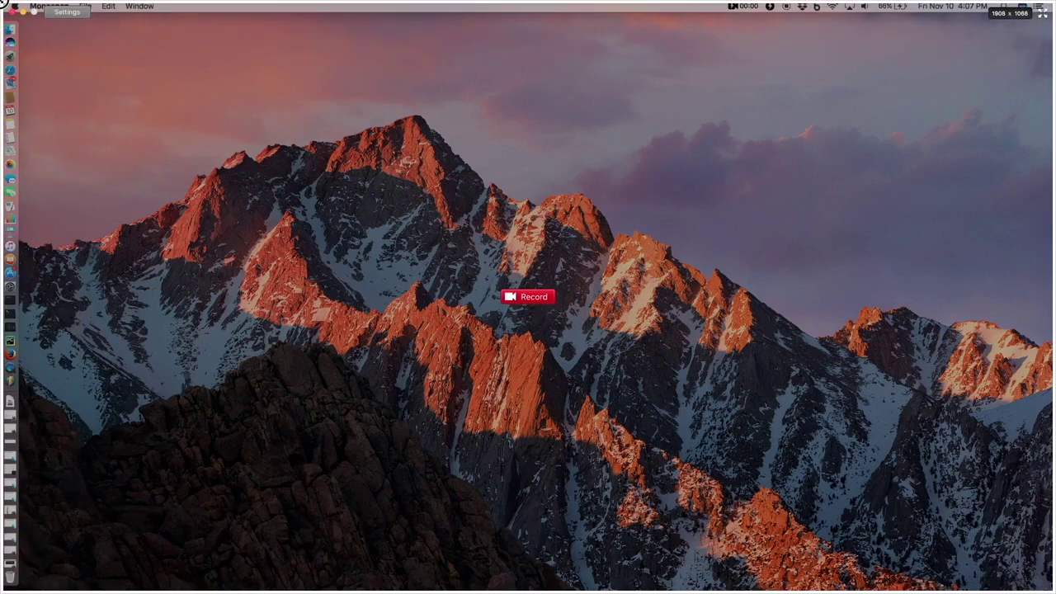
pyautogui.click(536, 298)
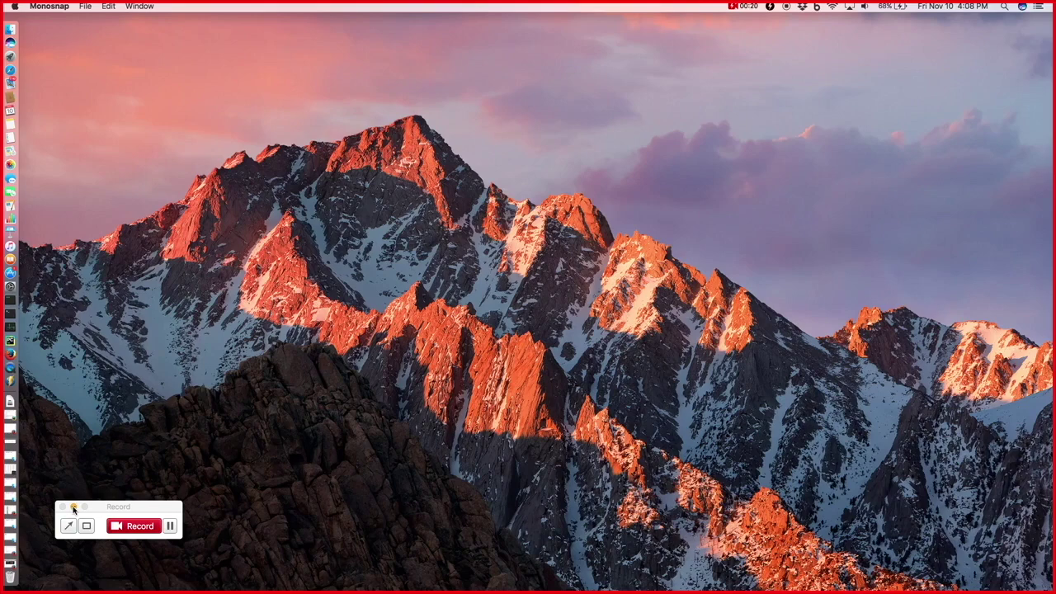
# - Minimize the floating Record control window, restore it, and minimize it again while the recording runs
pyautogui.click(73, 509)
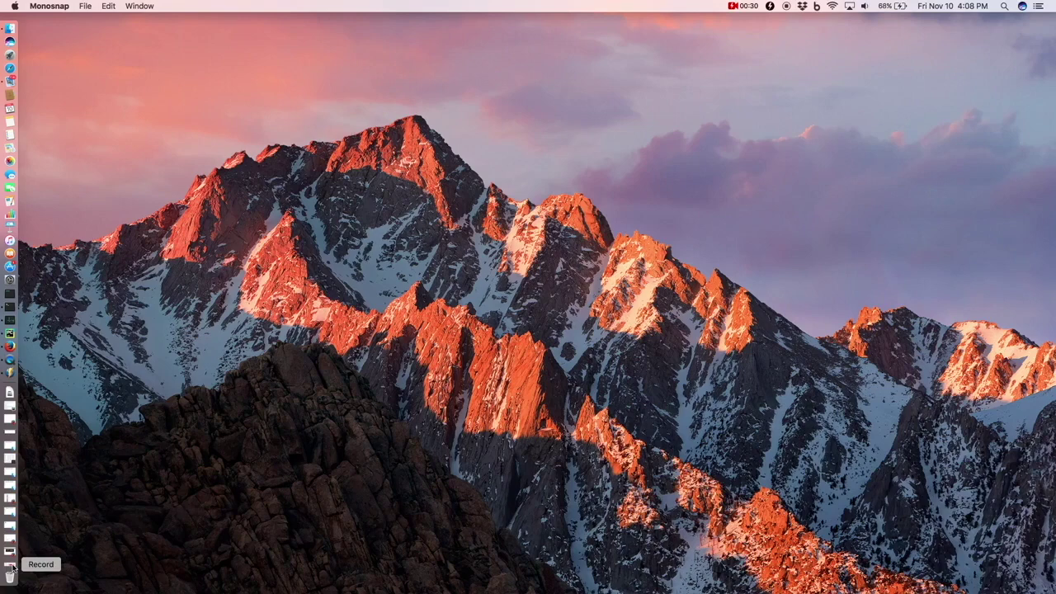
pyautogui.click(10, 568)
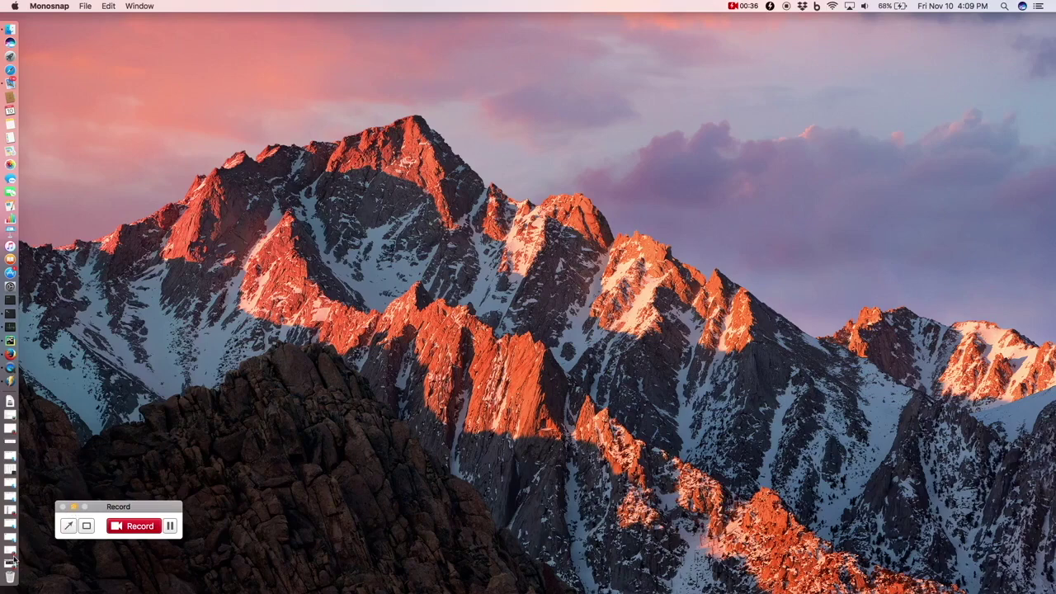
pyautogui.click(75, 507)
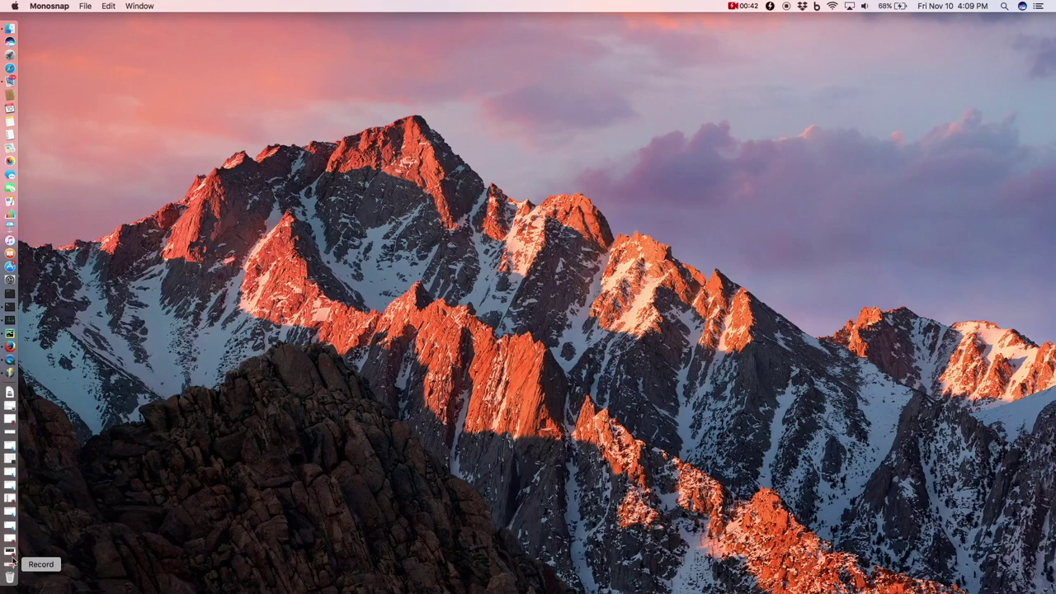
# - Open Launchpad during the recording, browse back through its app pages, and close it
pyautogui.click(10, 55)
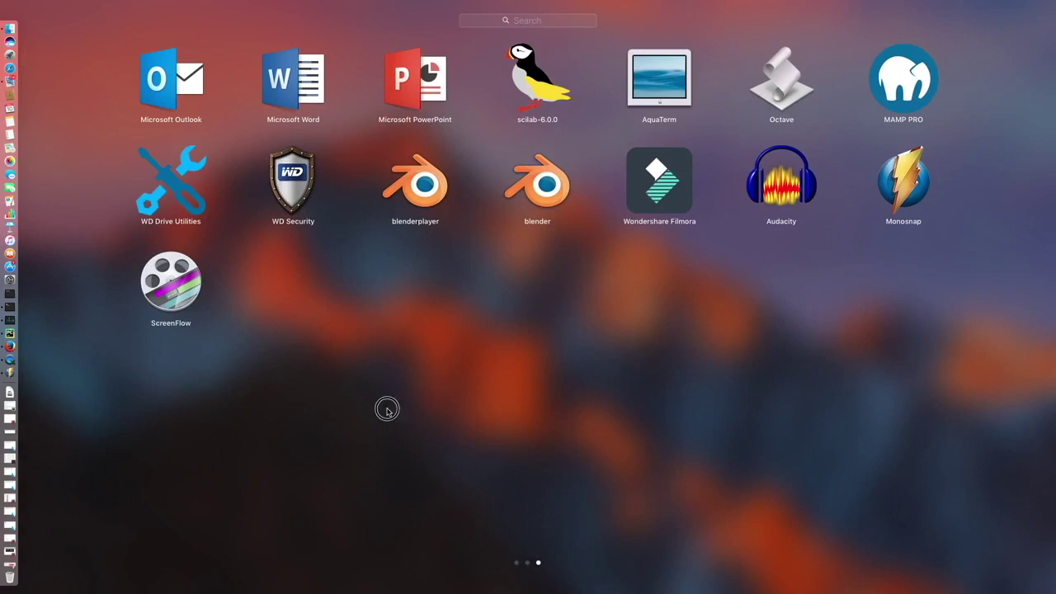
pyautogui.moveTo(387, 405); pyautogui.dragTo(707, 412)
pyautogui.moveTo(365, 358); pyautogui.dragTo(877, 358)
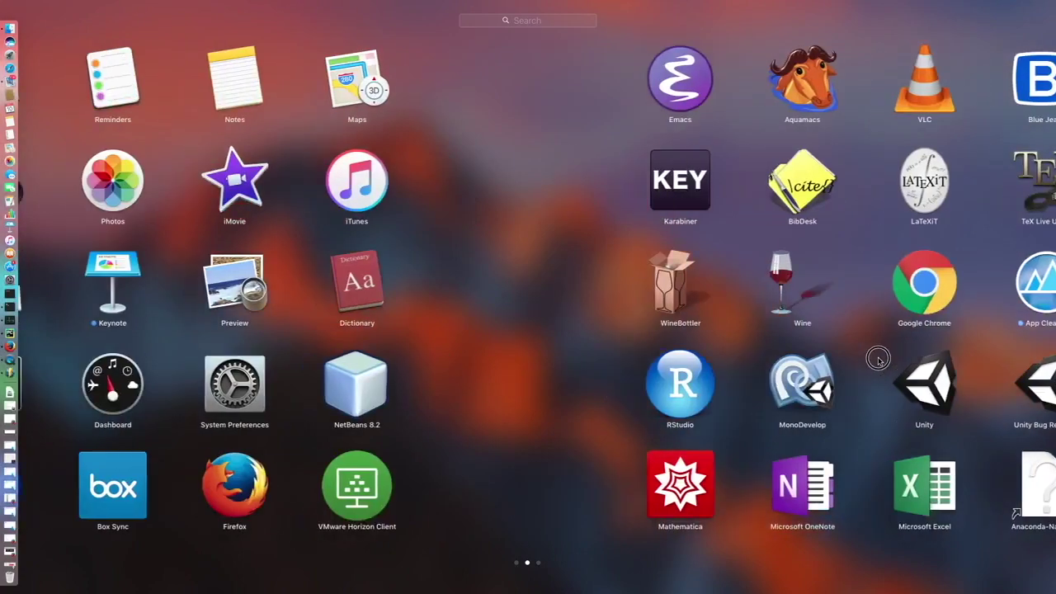
pyautogui.click(921, 582)
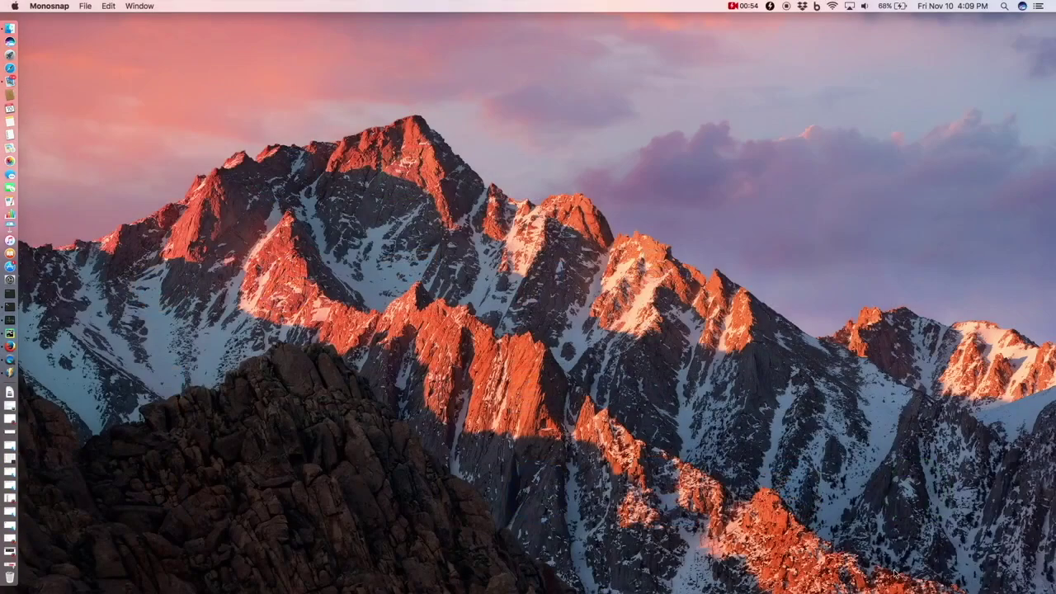
# - Finish the recording and preview the resulting video, jumping to several points along its timeline
pyautogui.click(735, 10)
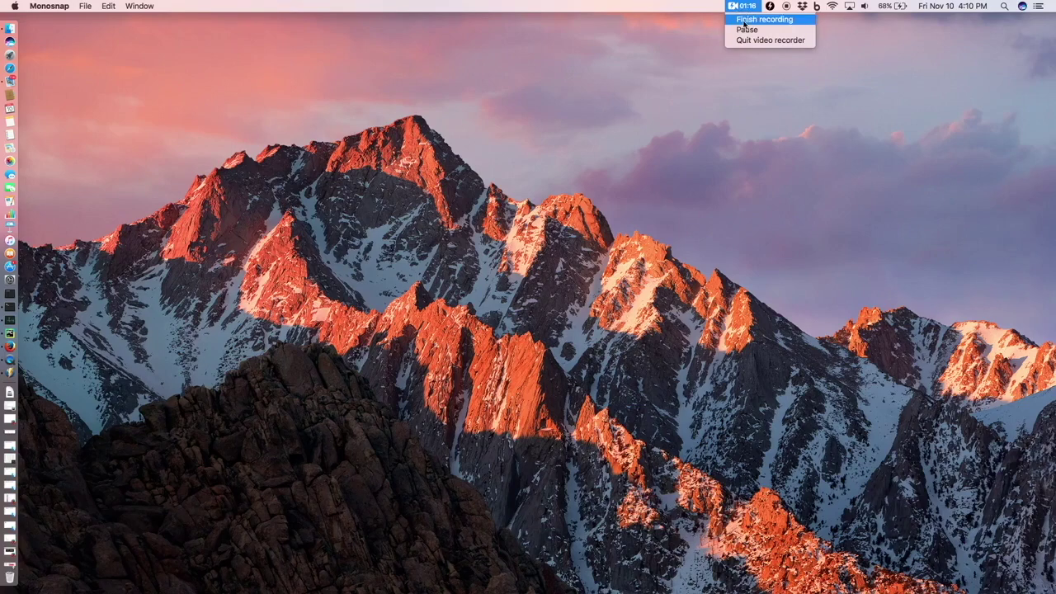
pyautogui.click(744, 20)
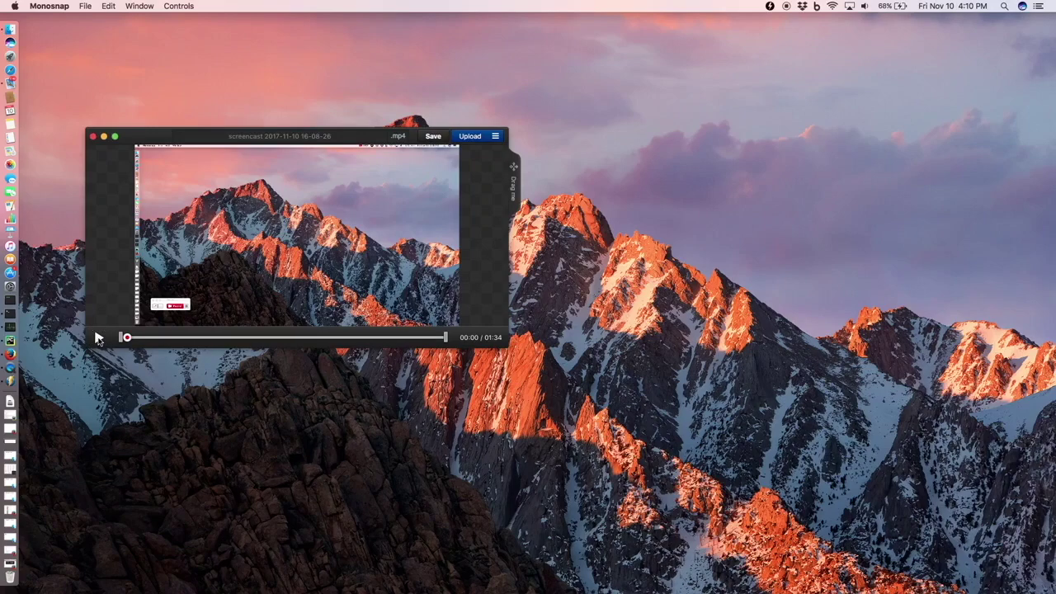
pyautogui.click(98, 338)
pyautogui.click(276, 337)
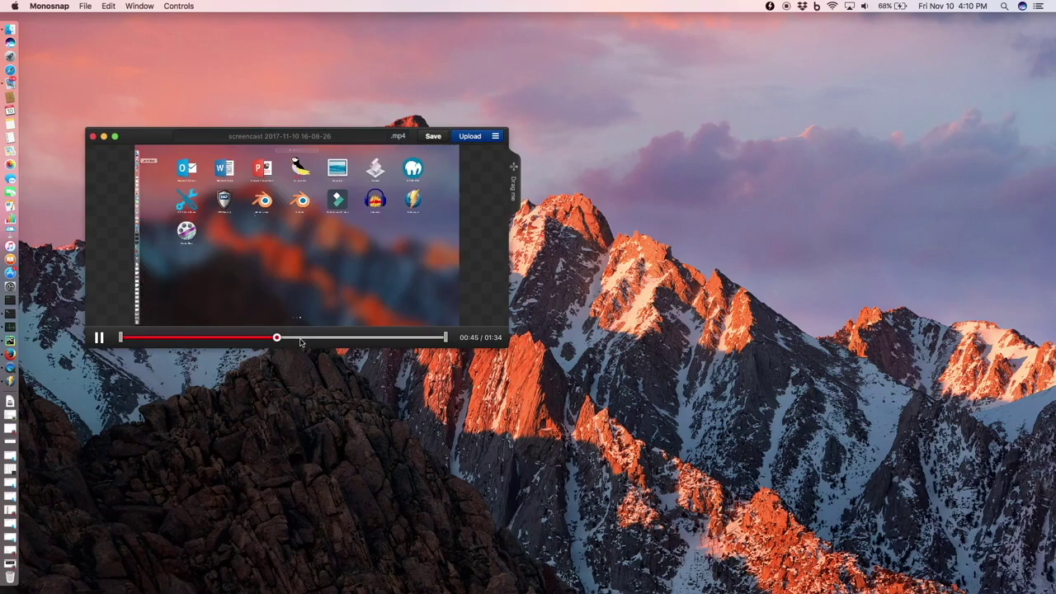
pyautogui.click(342, 338)
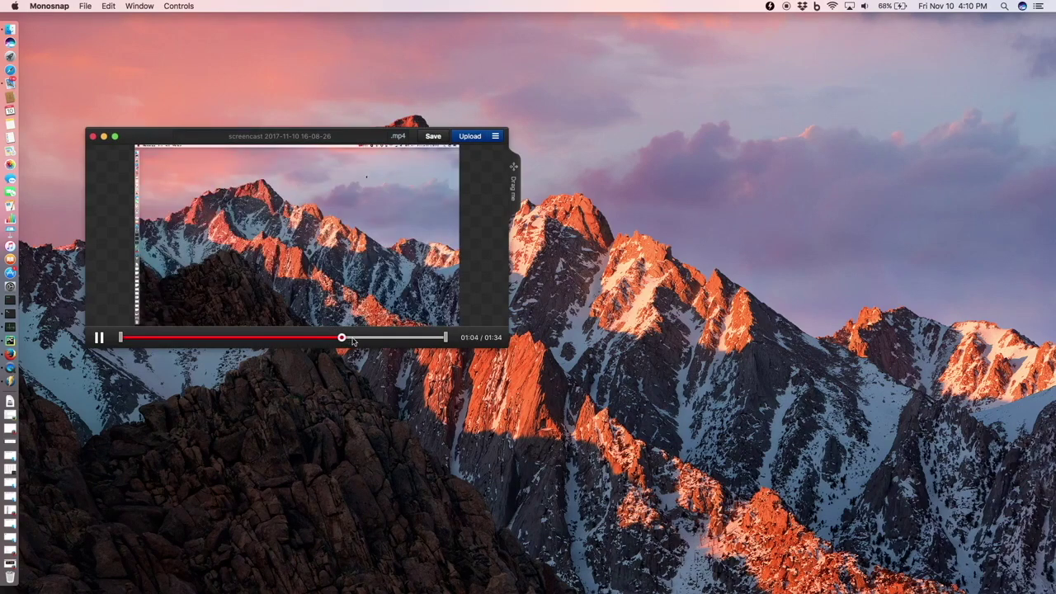
pyautogui.click(301, 339)
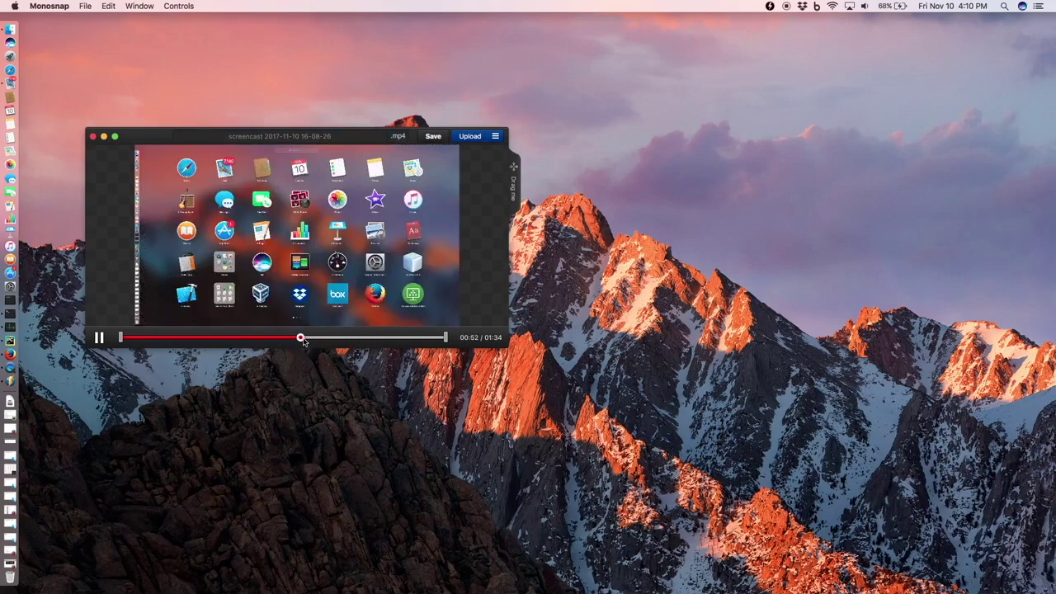
pyautogui.click(360, 338)
pyautogui.click(390, 338)
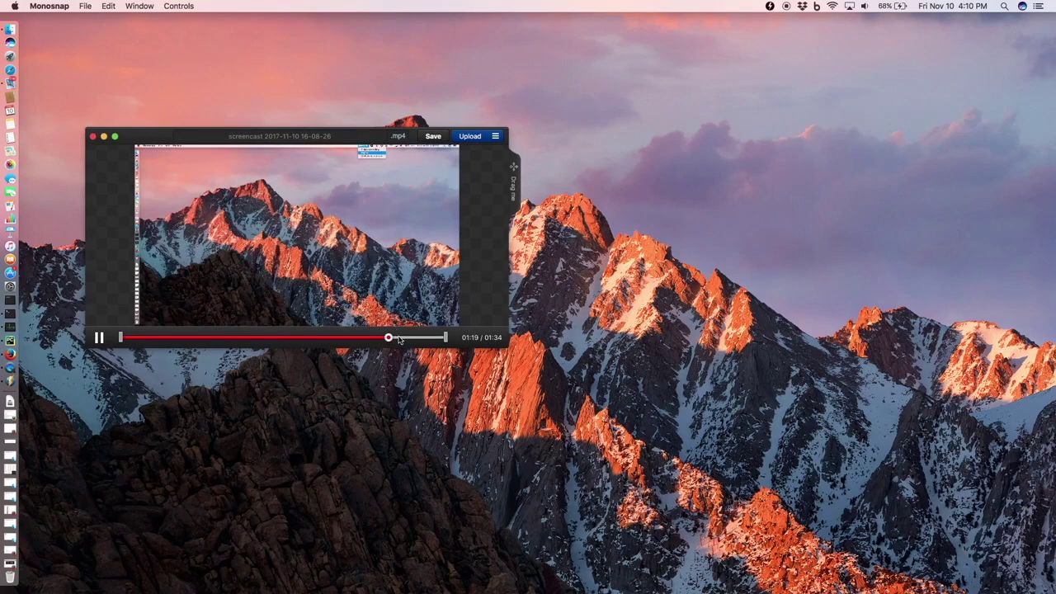
# - Save the recorded video as myVideoWithMonosnap in MPEG File Format in the QuickTime_VLC_MonosnapRecorded folder
pyautogui.click(433, 137)
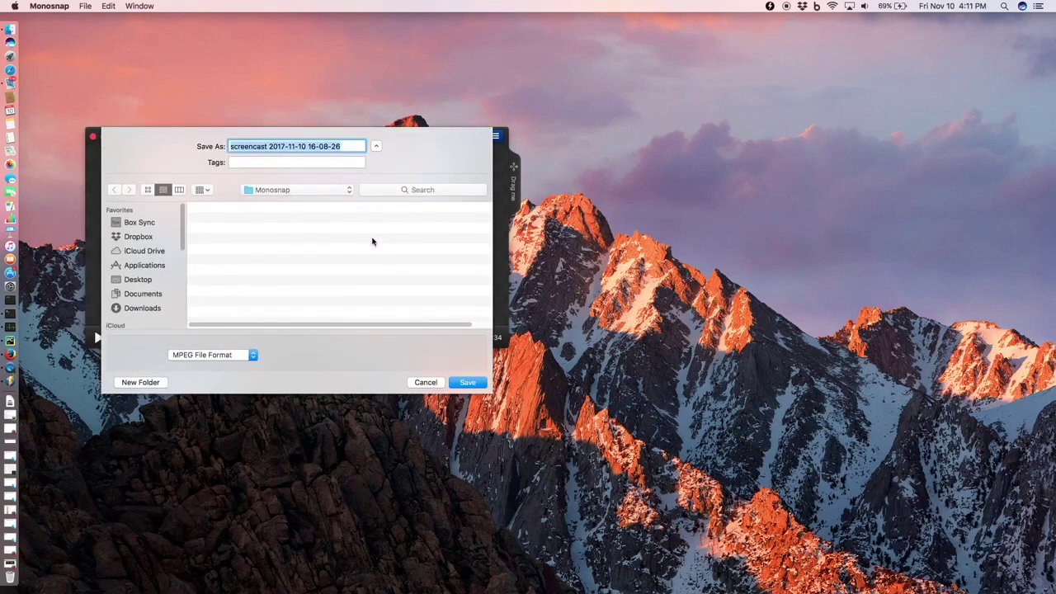
pyautogui.click(359, 146)
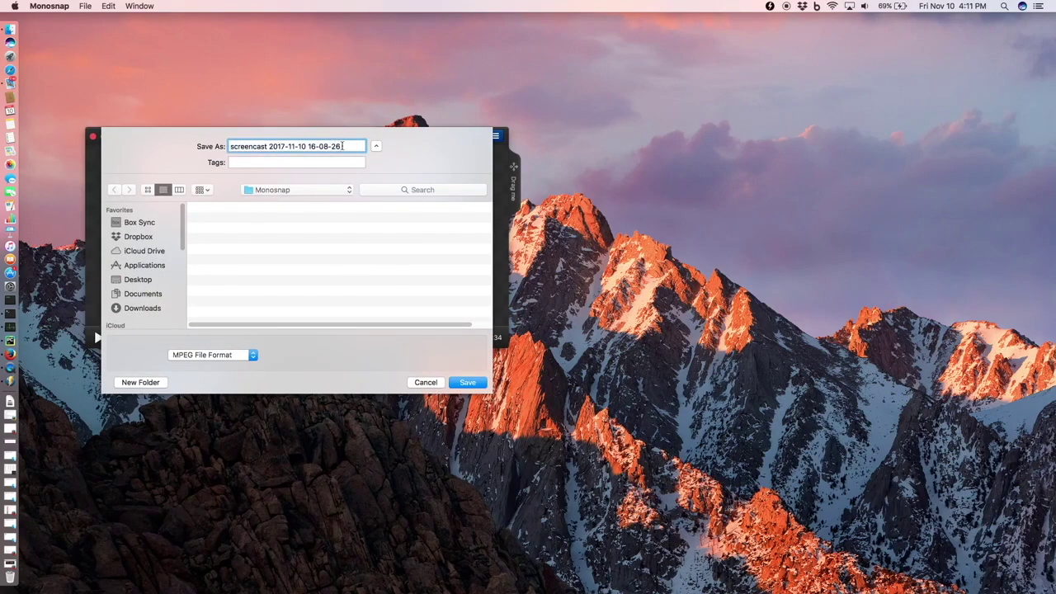
pyautogui.moveTo(343, 146); pyautogui.dragTo(198, 146)
pyautogui.write('myVideoWithMonosnap')
pyautogui.click(273, 191)
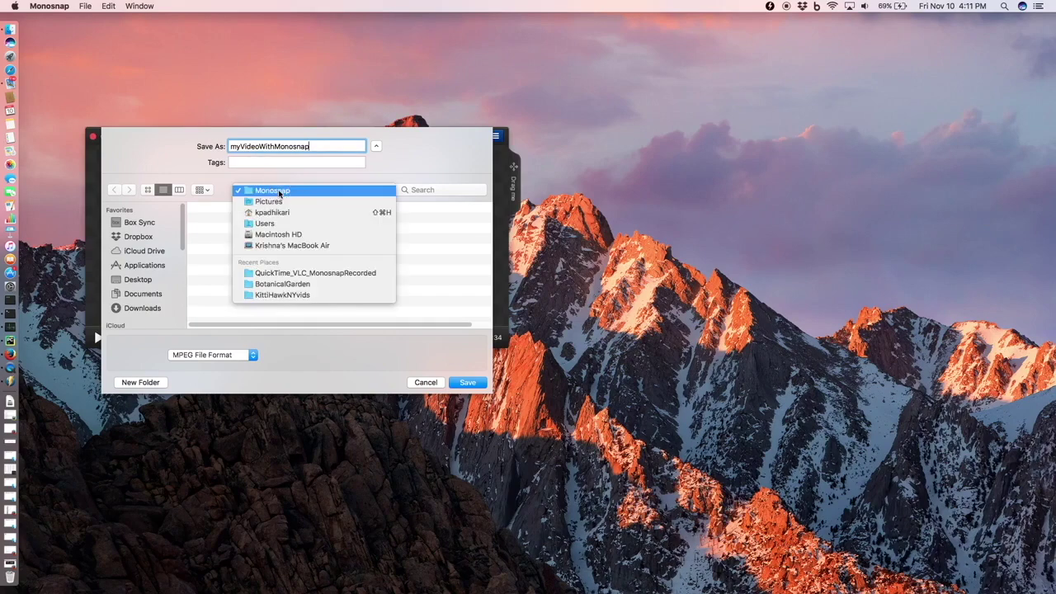
pyautogui.click(282, 273)
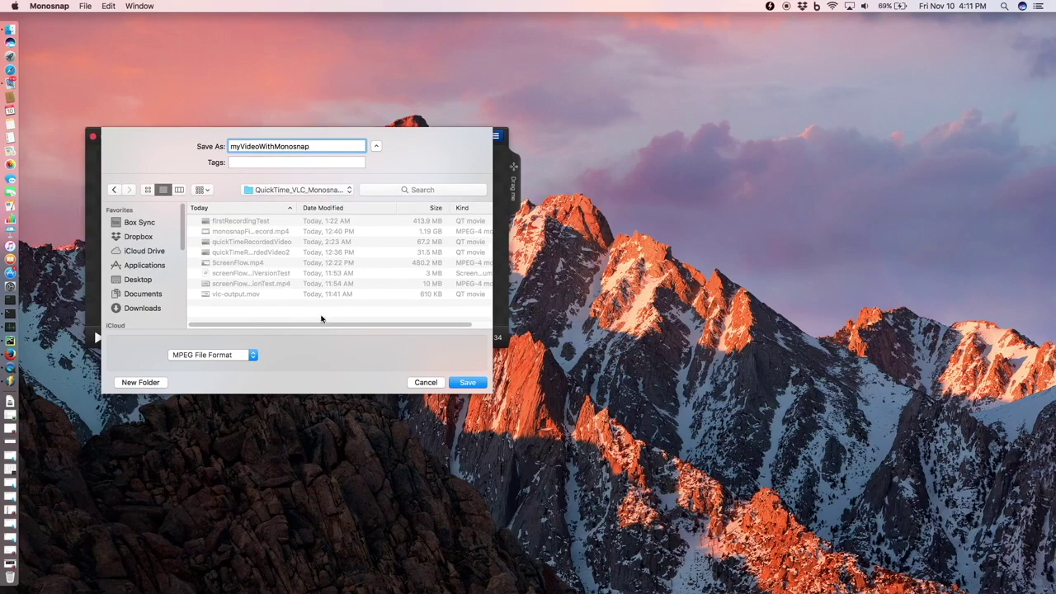
pyautogui.click(468, 383)
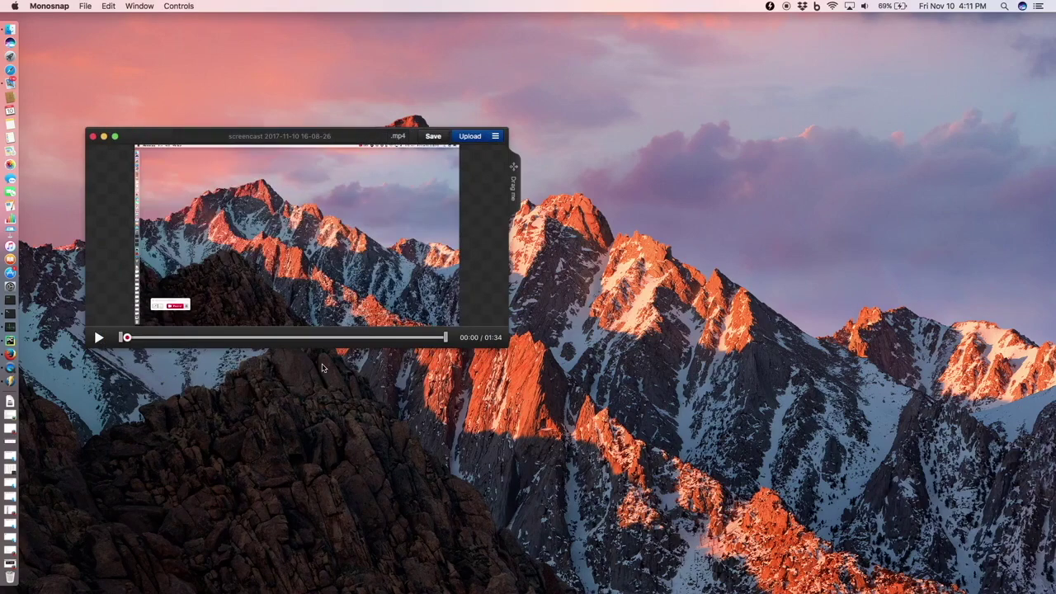